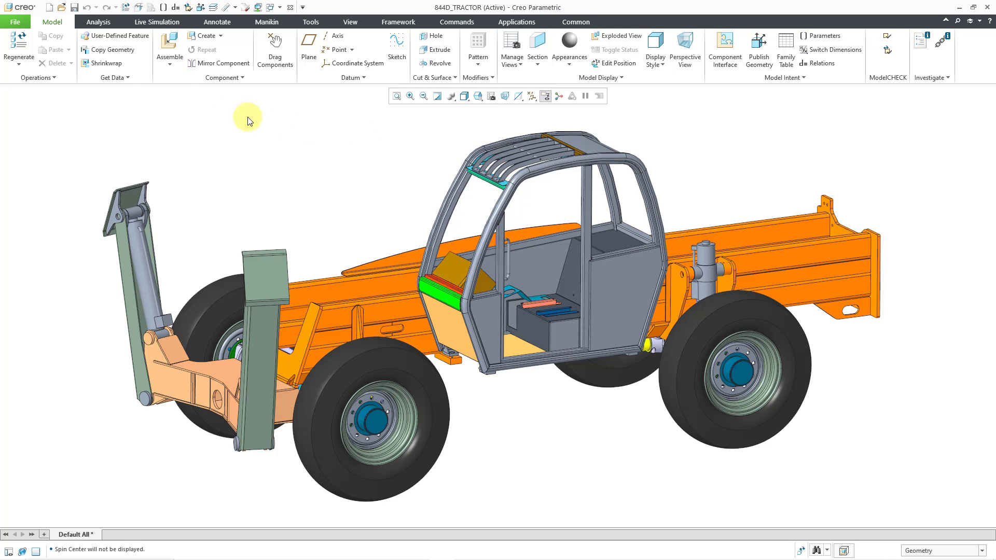
- Open Creo Parametric Options at the System Appearance settings
left_click(15, 22)
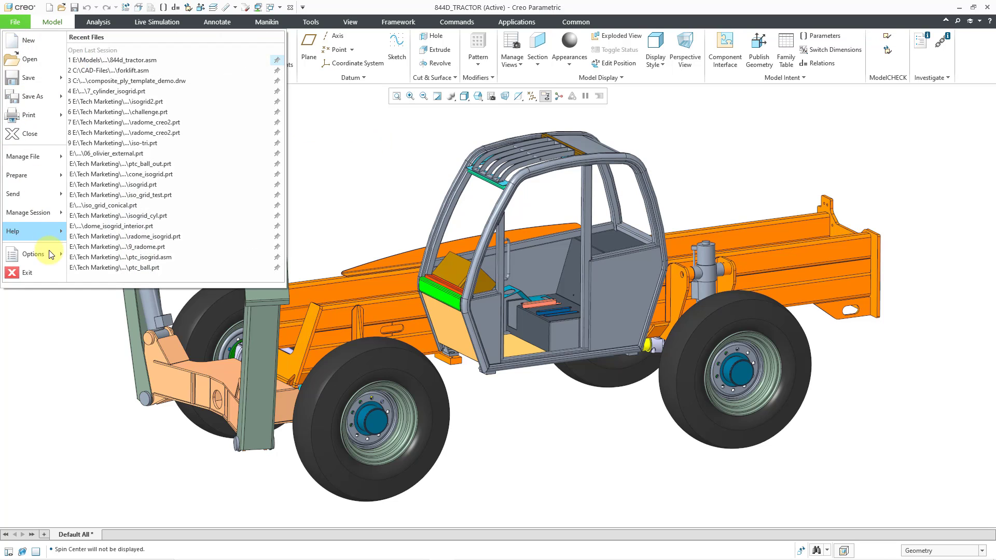
mouse_move(34, 254)
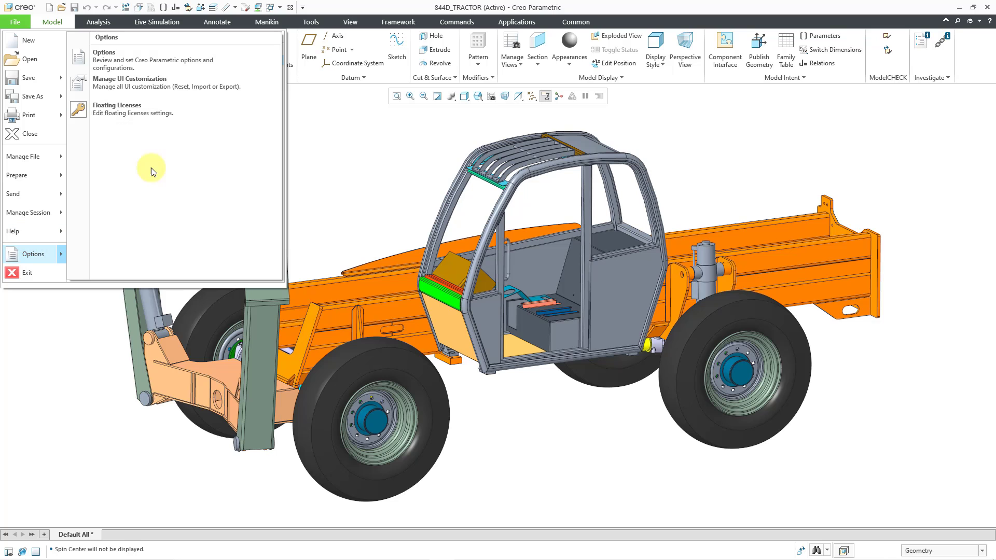
left_click(148, 64)
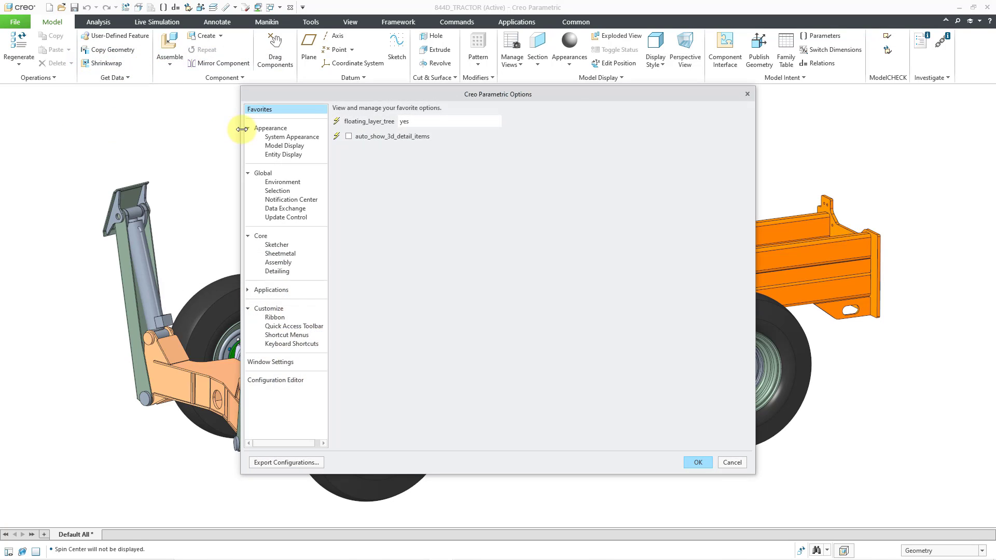
left_click(294, 137)
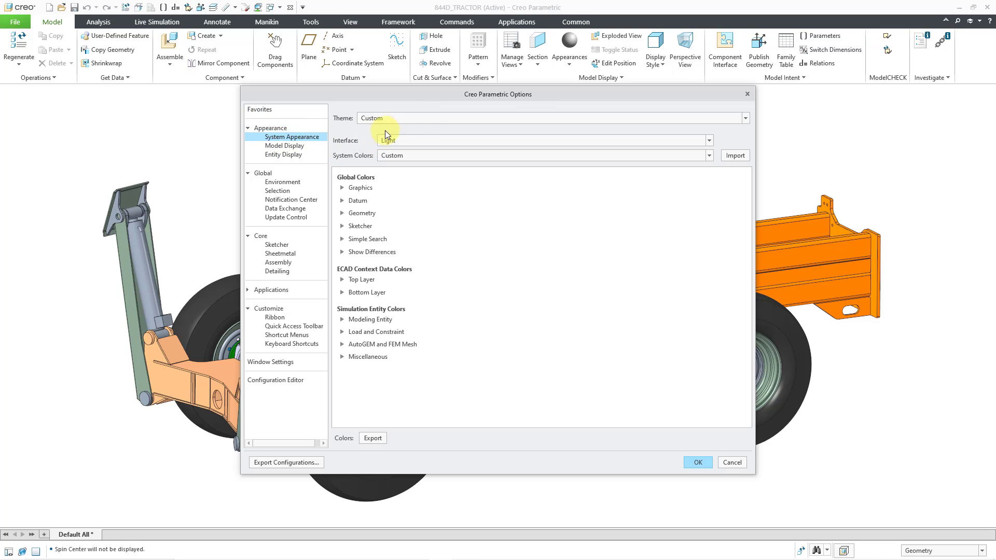
- Try the Default, Light and Dark themes, leaving Midnight Theme (Experimental) applied
left_click(425, 119)
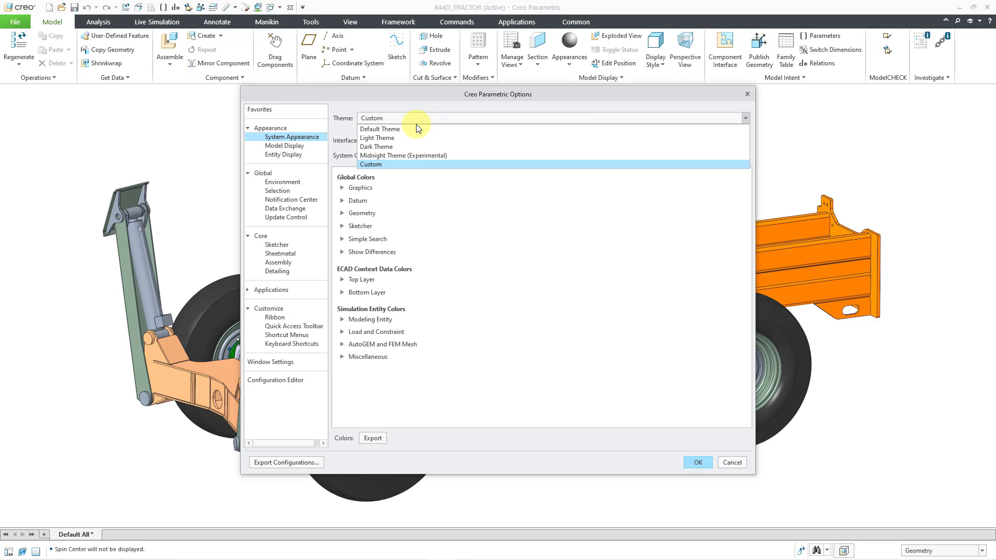
left_click(413, 130)
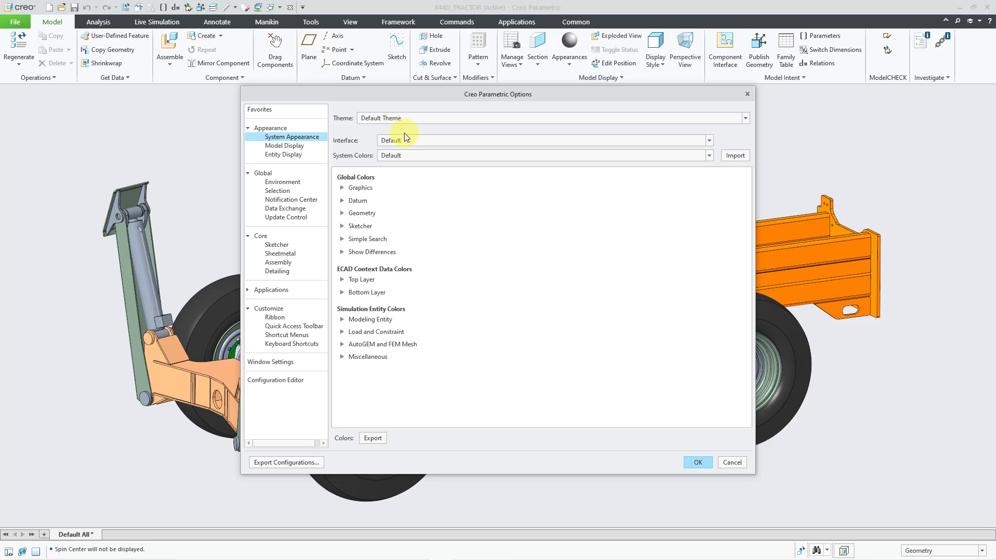
left_click(409, 118)
left_click(410, 137)
left_click(416, 119)
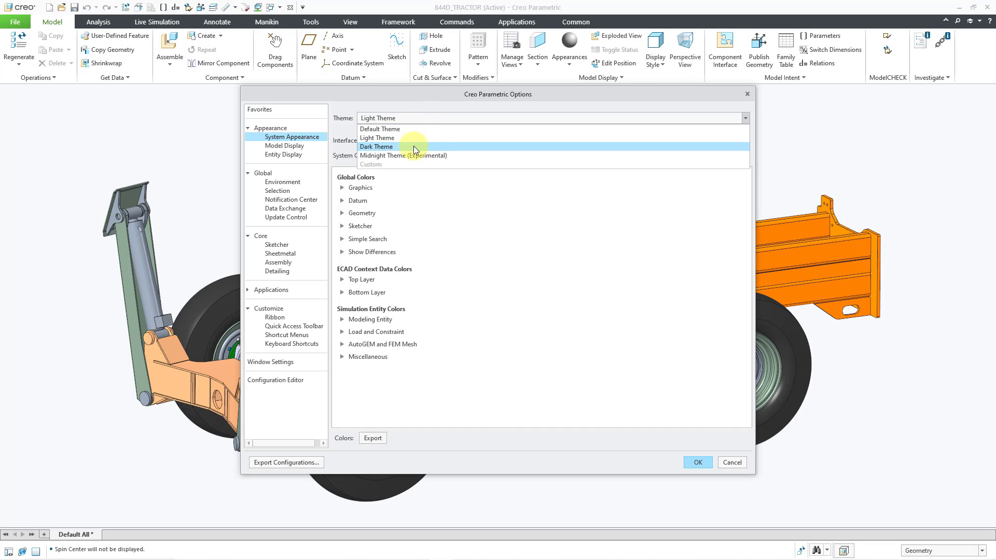
left_click(413, 145)
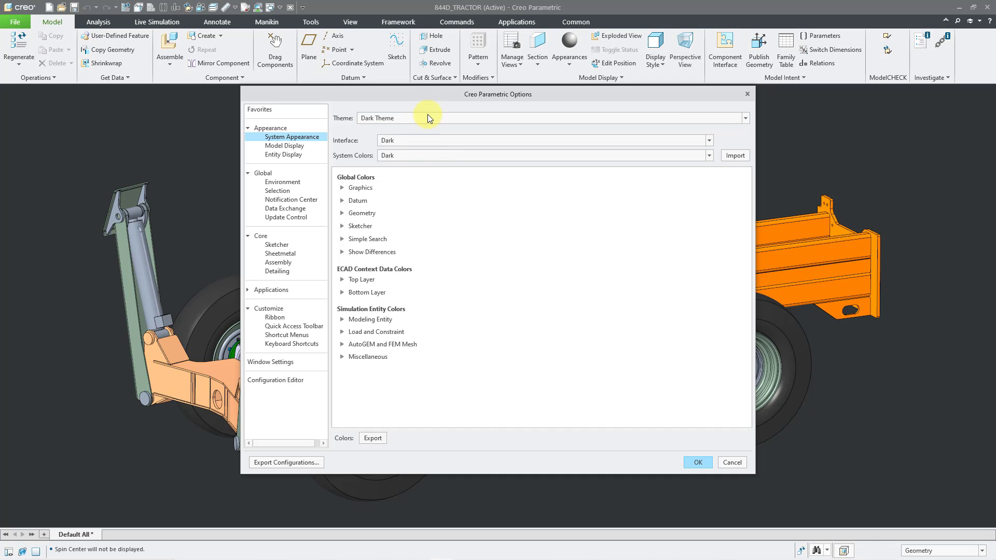
left_click(428, 116)
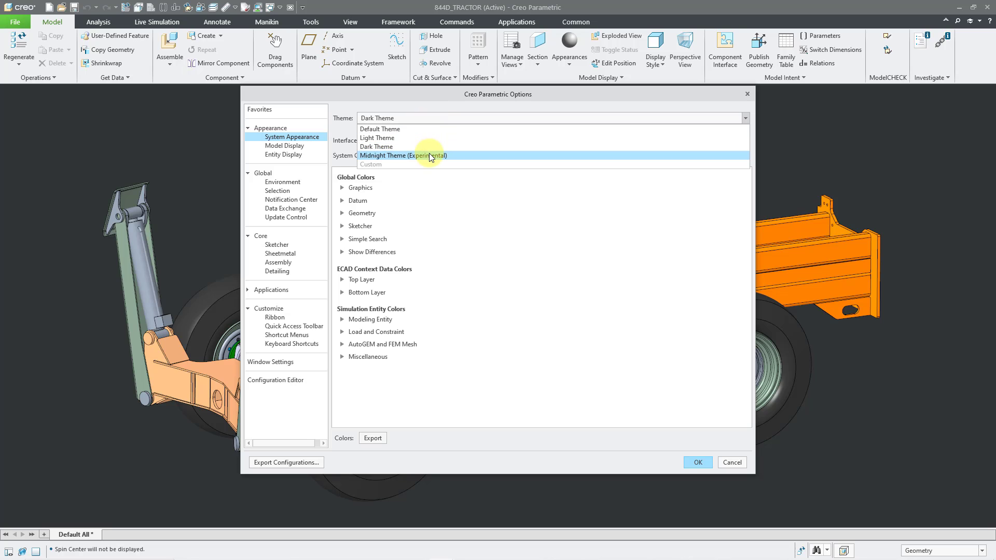
left_click(428, 155)
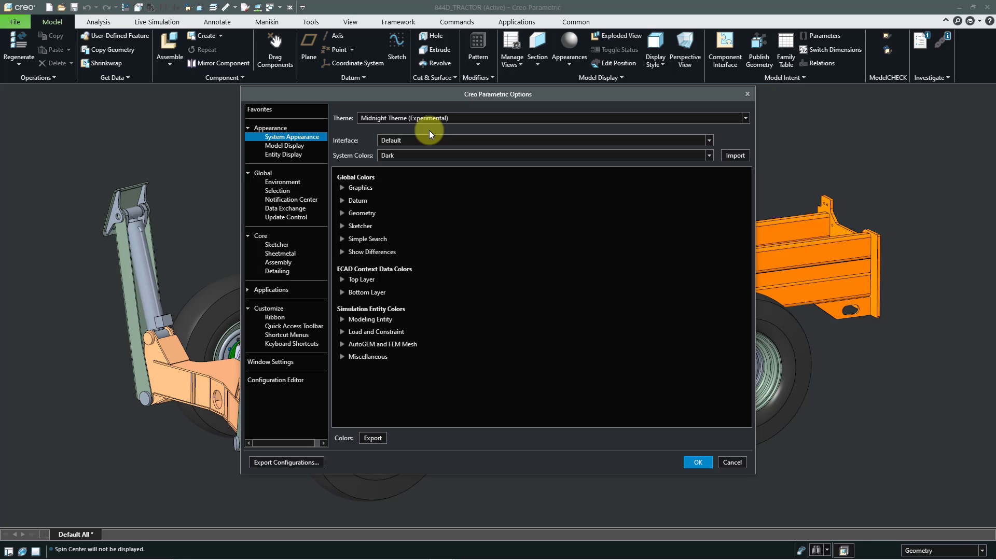
left_click(430, 120)
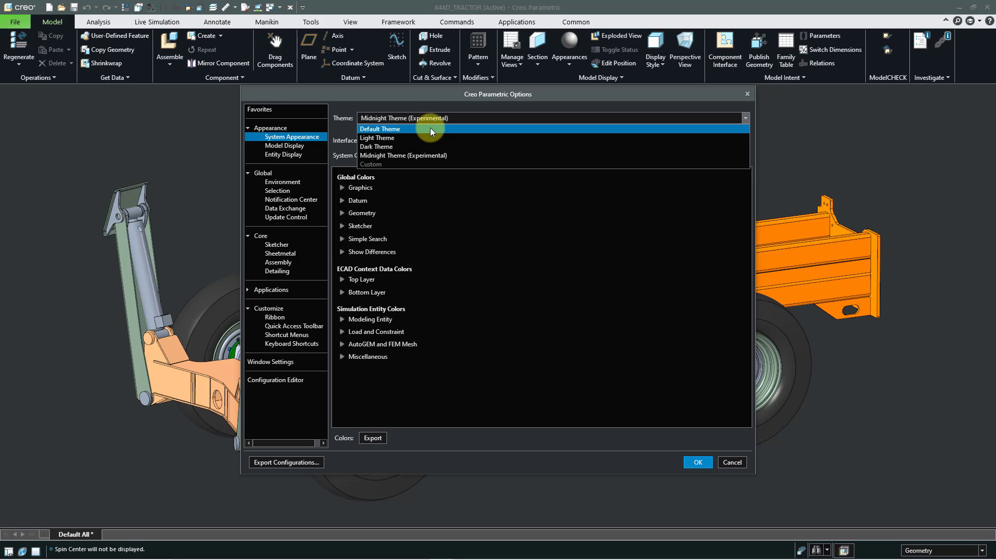
- Restore the Default Theme and try Light and Dark interface styles, returning to Default
left_click(430, 128)
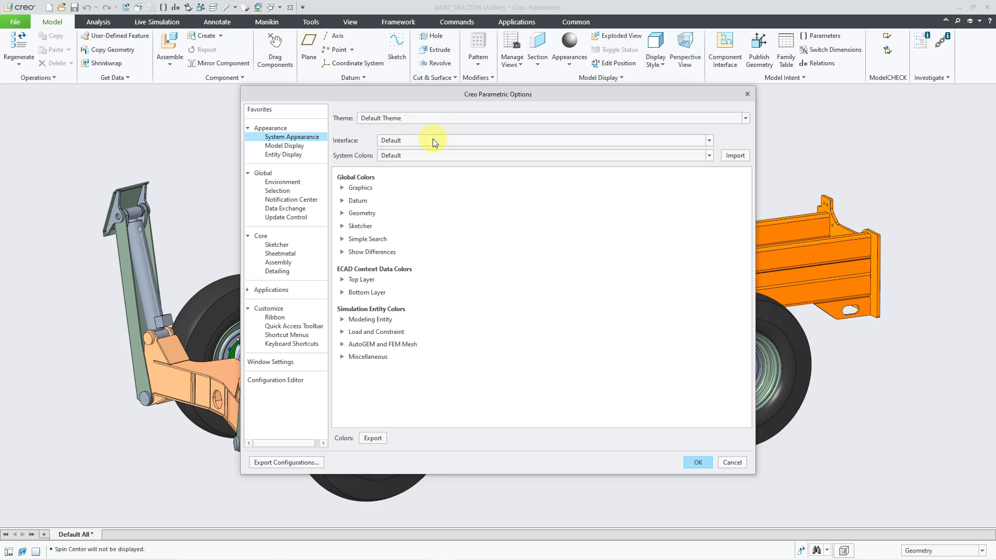
left_click(432, 140)
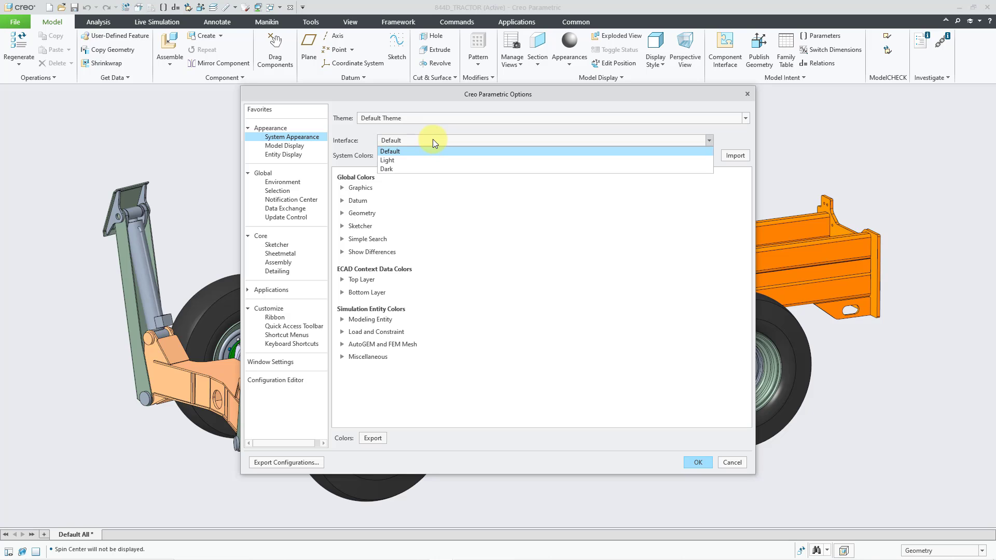
left_click(430, 160)
left_click(429, 140)
left_click(428, 170)
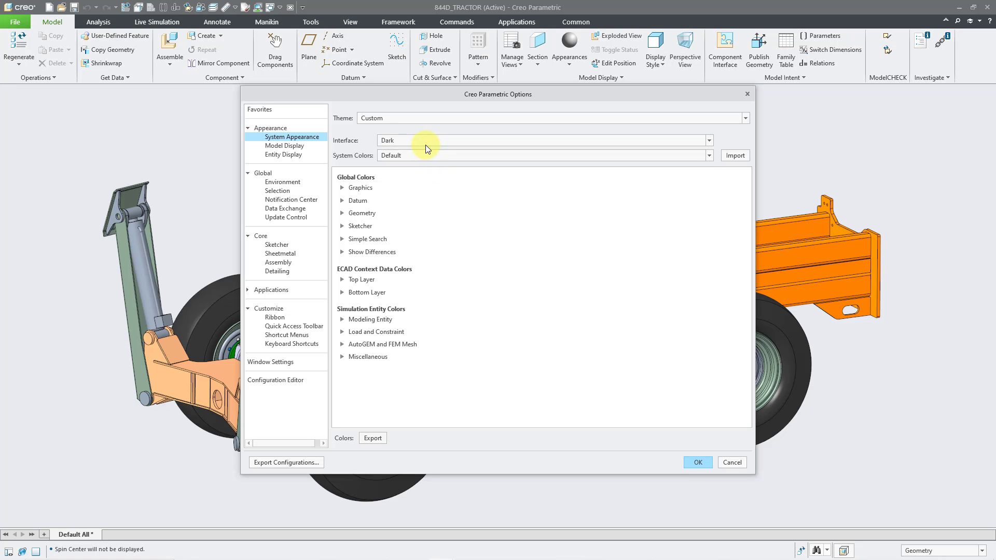
left_click(424, 142)
left_click(422, 151)
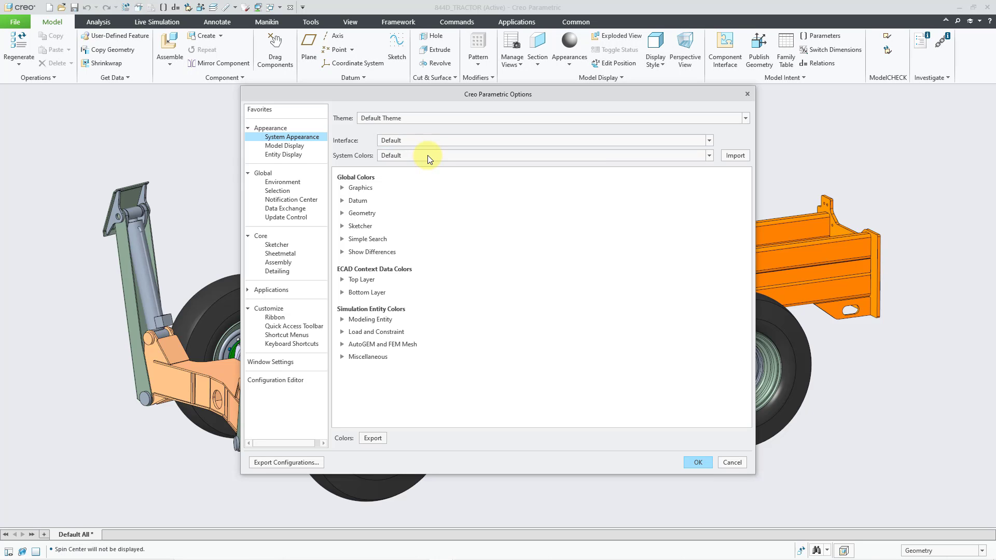
- Try the Light, Dark, Black on White and White on Black system color schemes
left_click(428, 154)
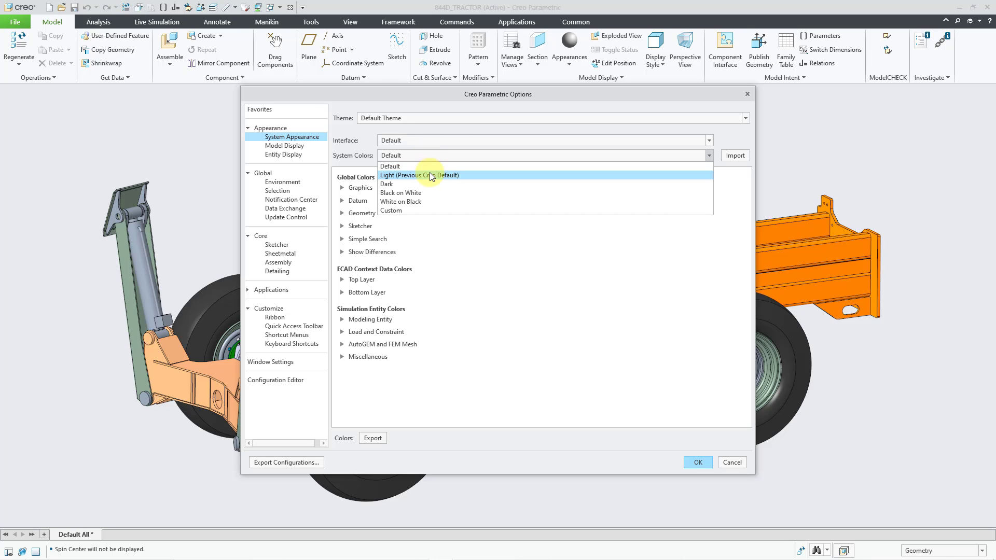
left_click(430, 175)
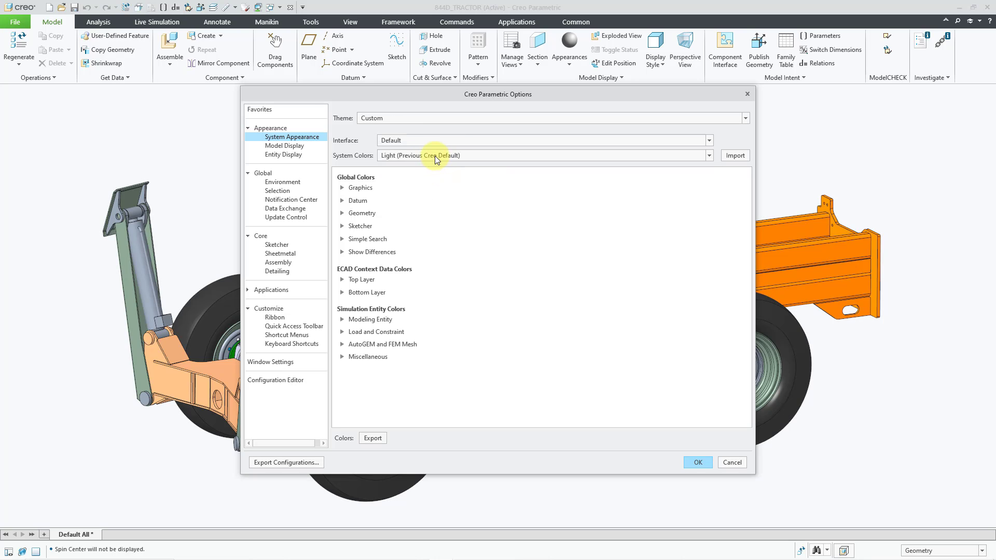
left_click(434, 156)
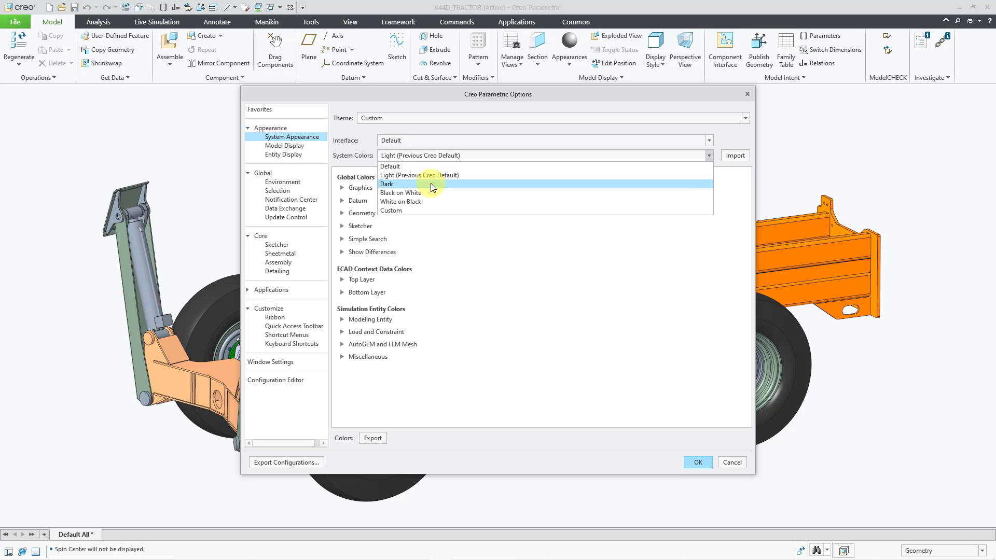
left_click(430, 183)
left_click(437, 155)
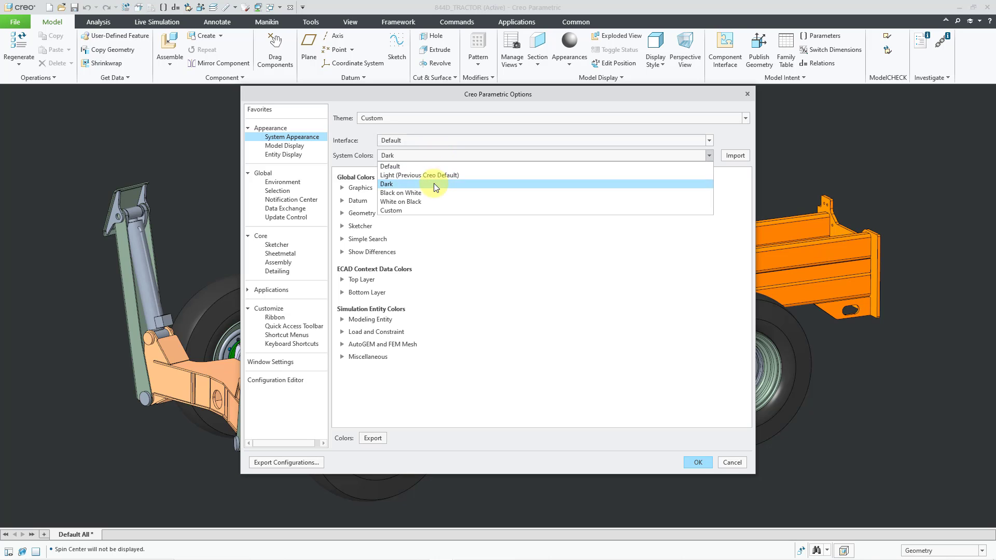
left_click(434, 192)
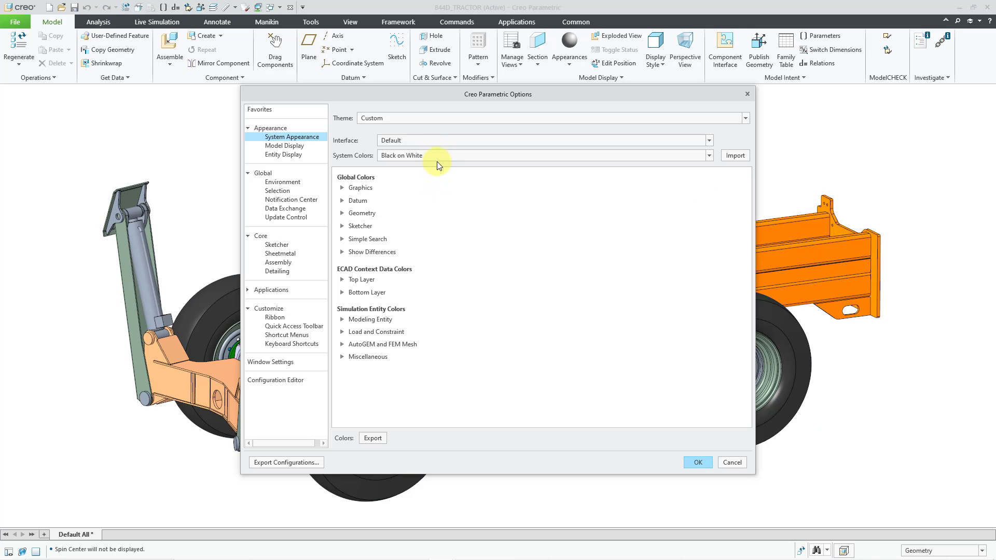
left_click(436, 159)
left_click(436, 201)
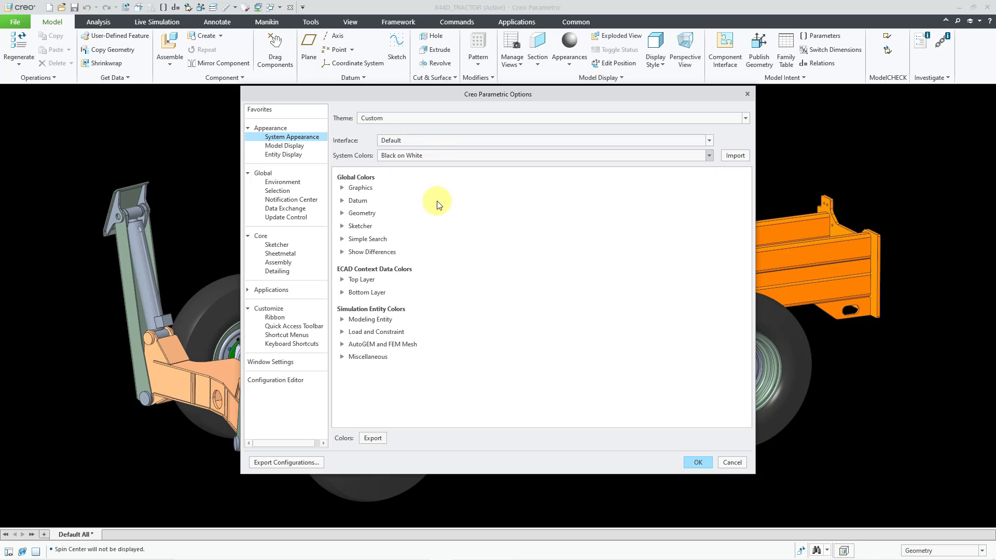
- Set System Colors to Light (Previous Creo Default)
left_click(436, 155)
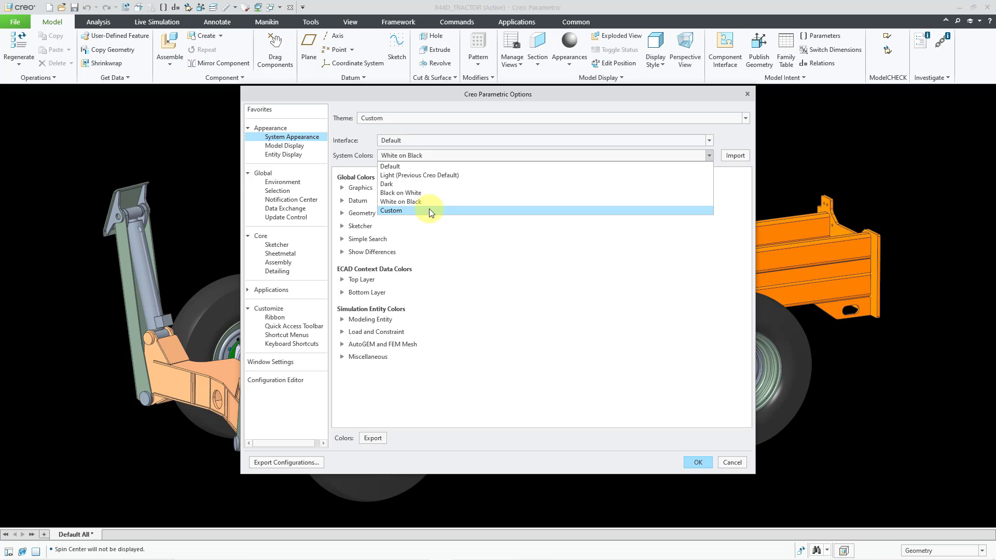
left_click(368, 161)
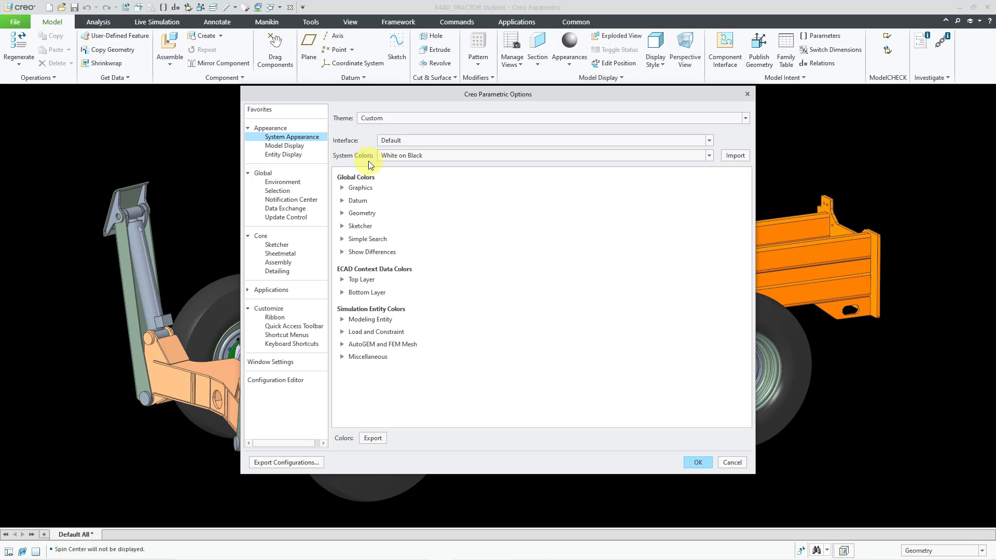
left_click(471, 156)
left_click(469, 173)
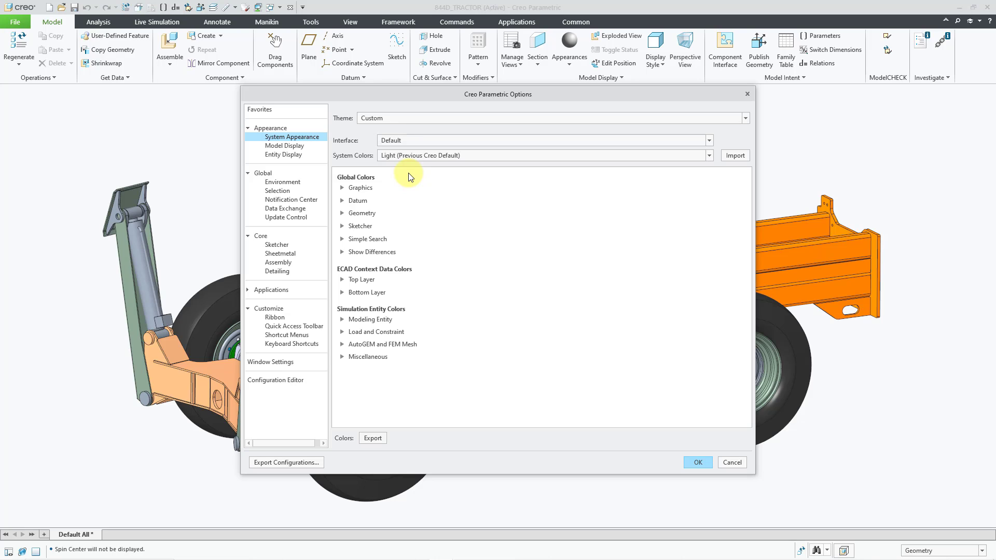
- Under Graphics colors, try orange, light blue and dark brown viewport backgrounds
left_click(341, 188)
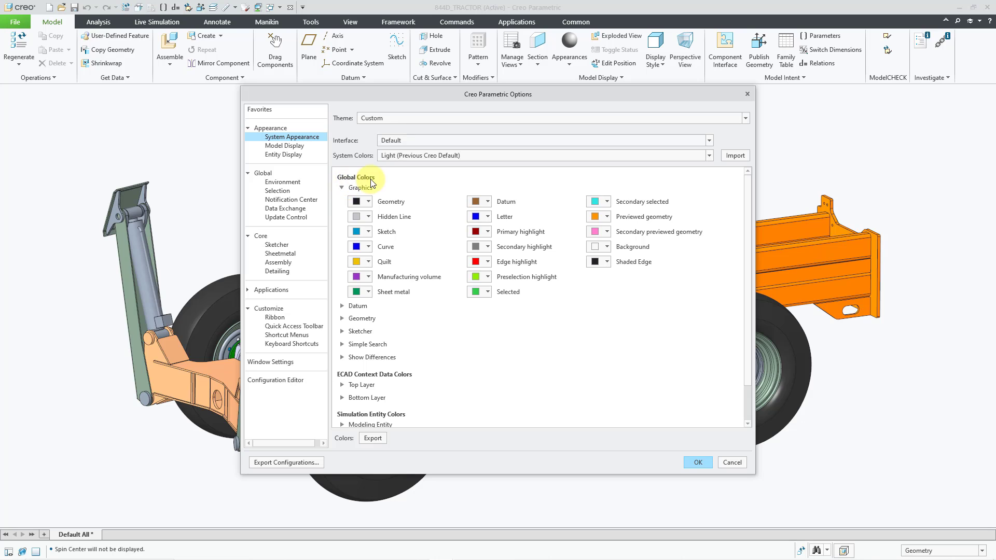
left_click(608, 246)
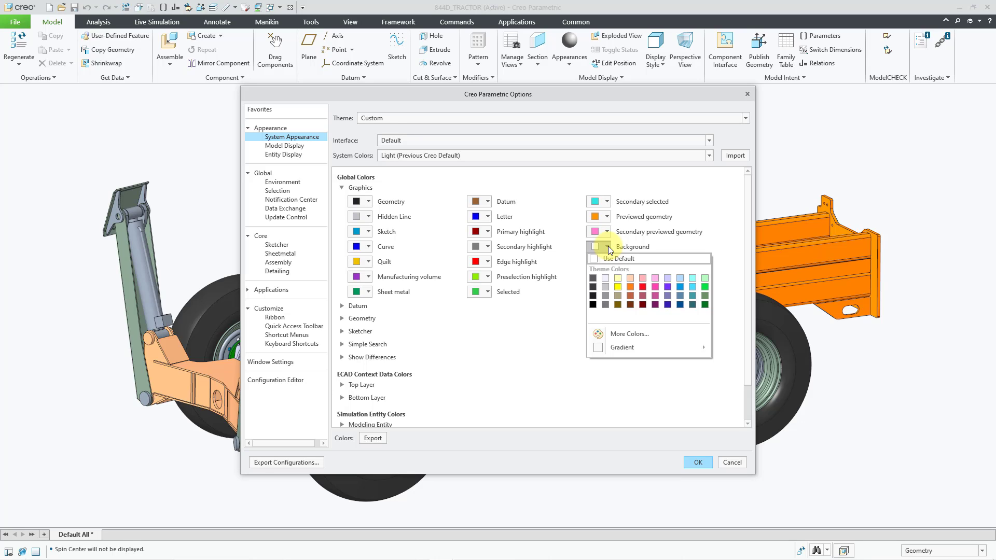
left_click(630, 289)
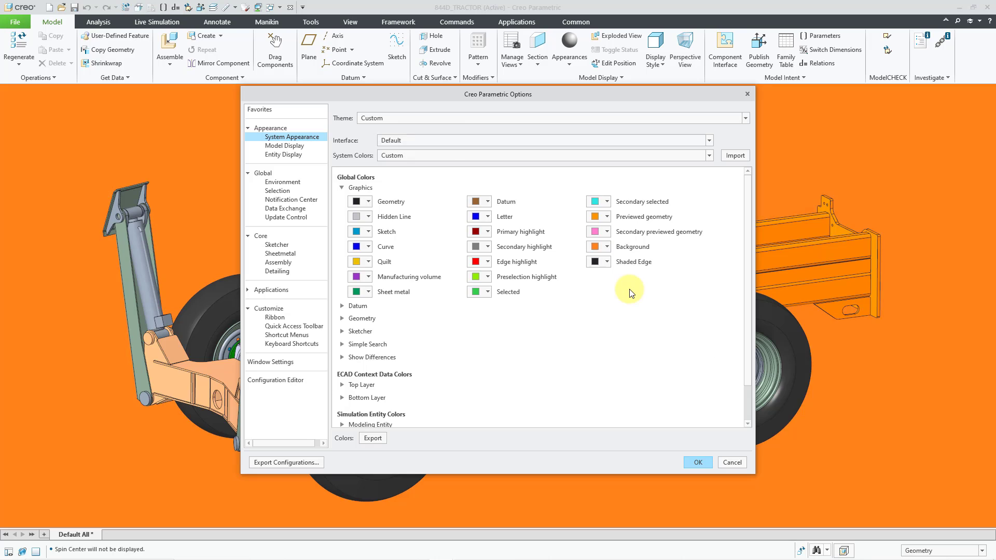
left_click(607, 247)
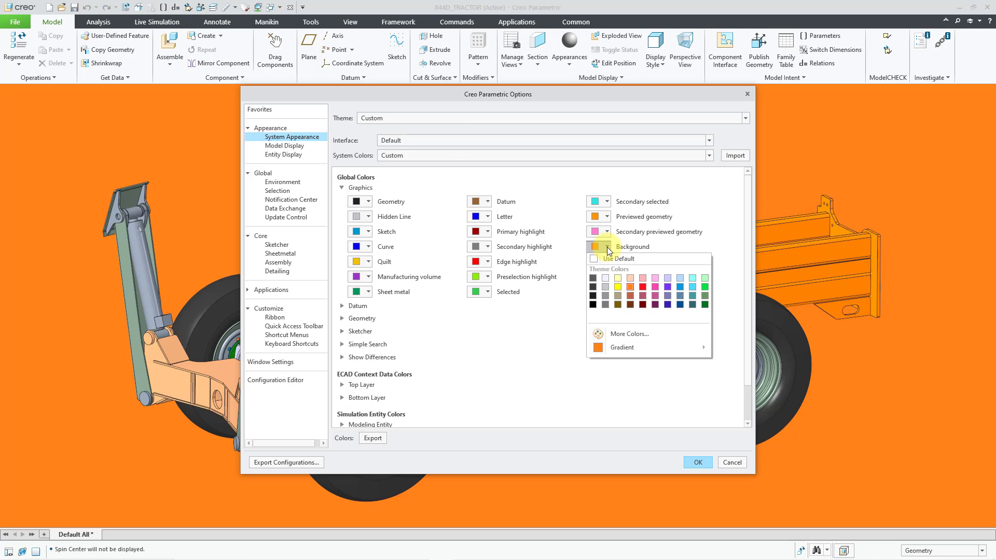
left_click(691, 287)
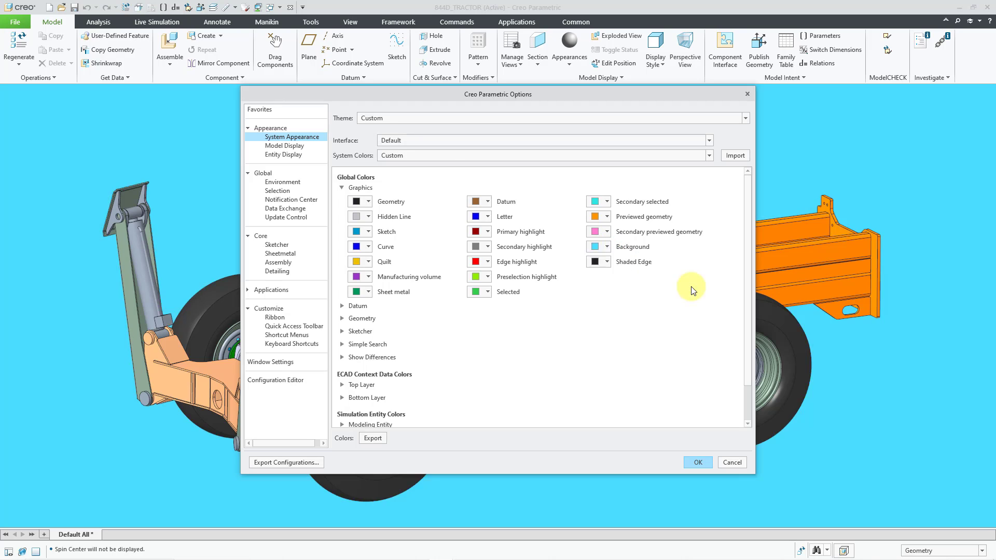
left_click(607, 247)
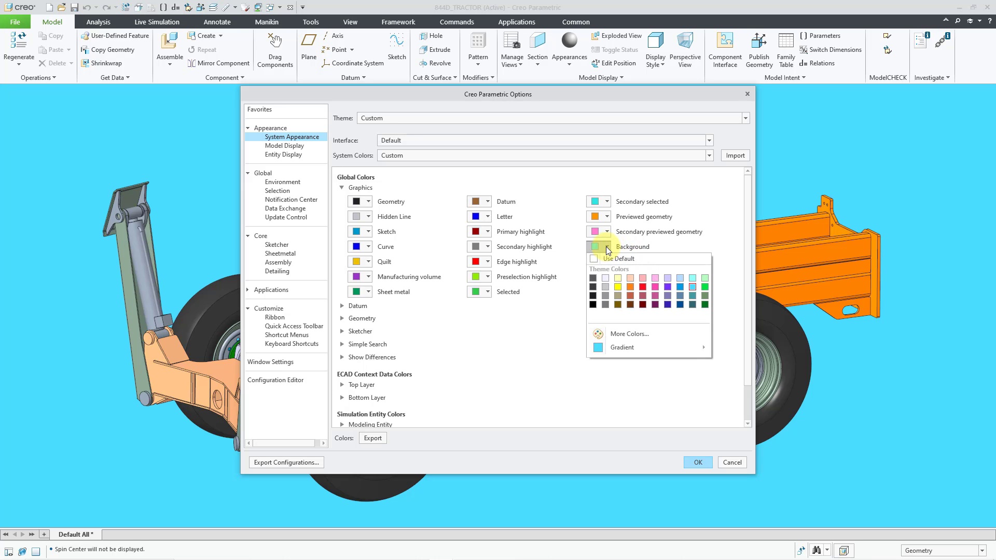
left_click(631, 304)
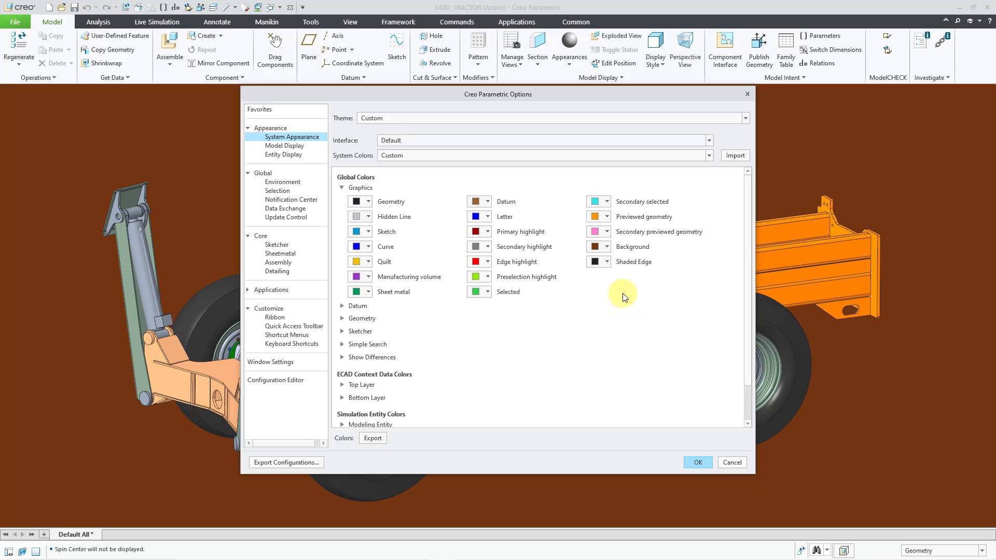
- Set a custom blue background colour (RGB 37.9, 177.8, 214.2) via More Colors
left_click(606, 248)
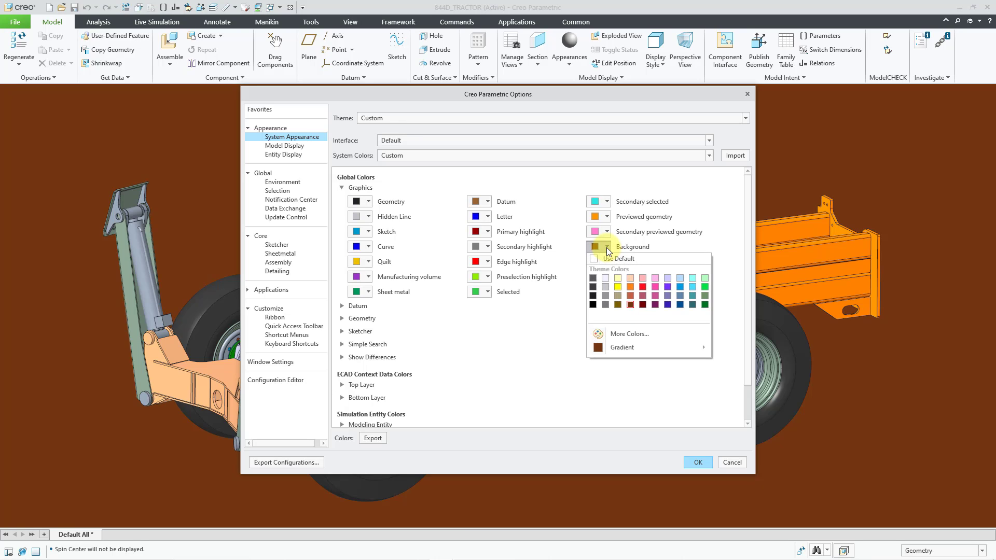
left_click(629, 334)
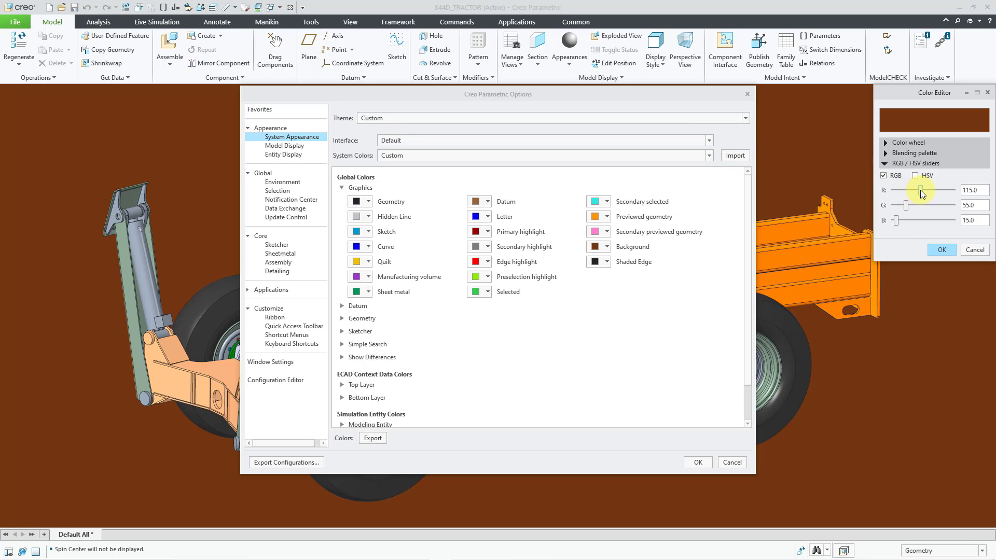
left_click_drag(920, 189, 929, 222)
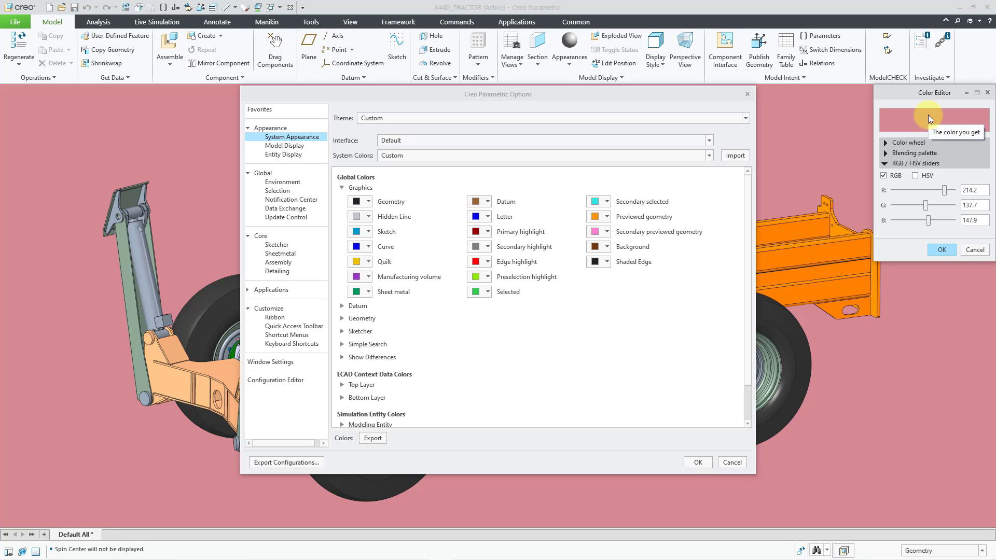
left_click(885, 143)
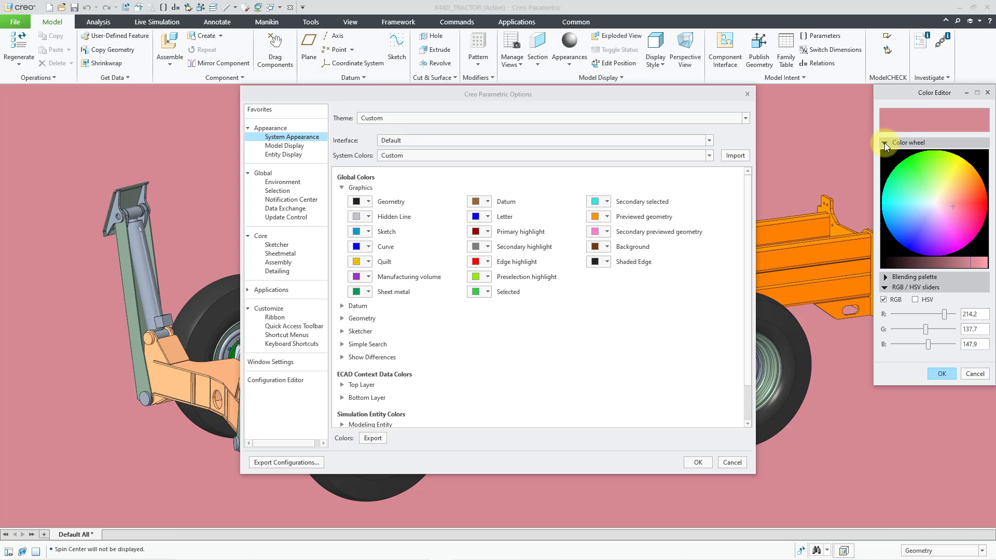
left_click(913, 159)
left_click(912, 187)
left_click(900, 221)
left_click(892, 212)
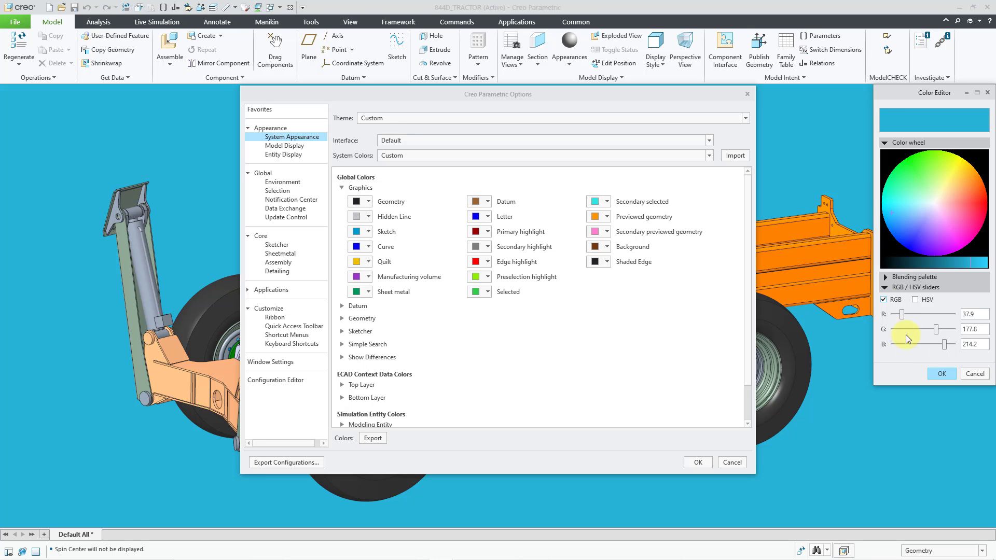
left_click(941, 374)
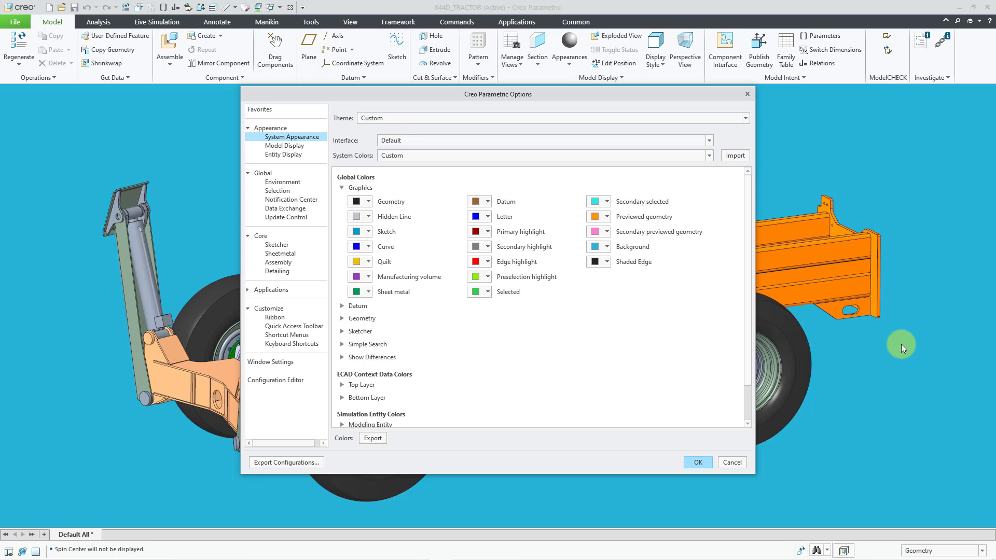
- Apply a gradient background and bring up the More Gradients Blend Colors dialog
left_click(607, 247)
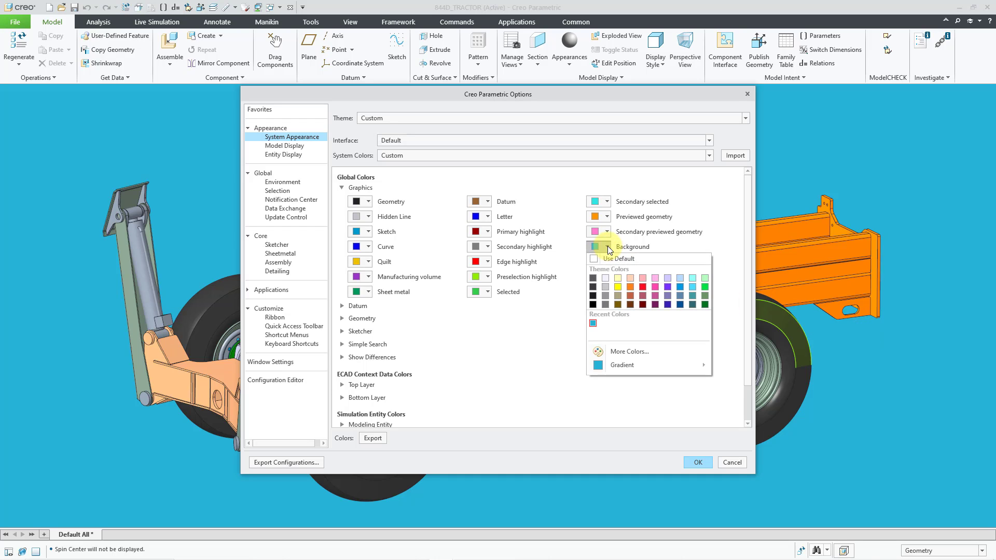
left_click(656, 366)
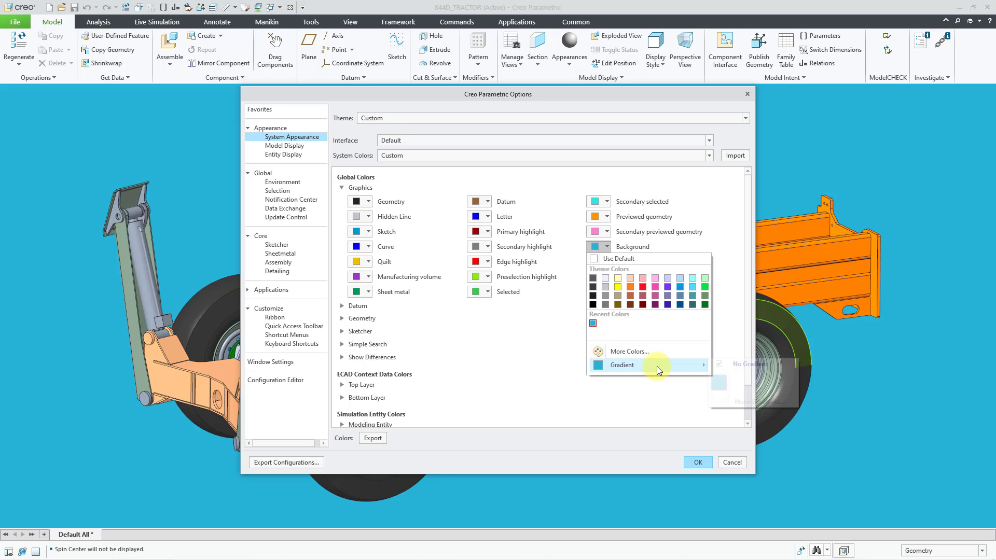
left_click(718, 364)
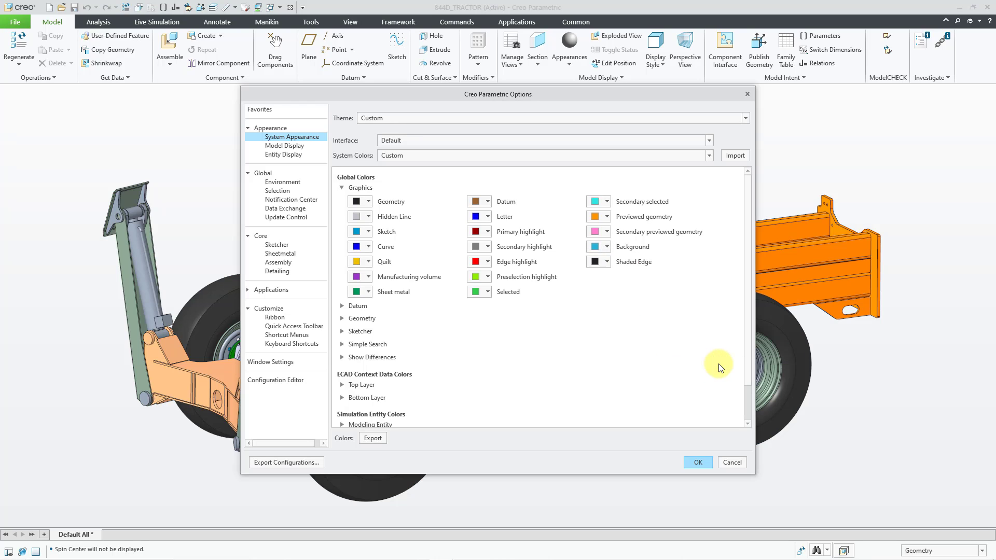
left_click(606, 247)
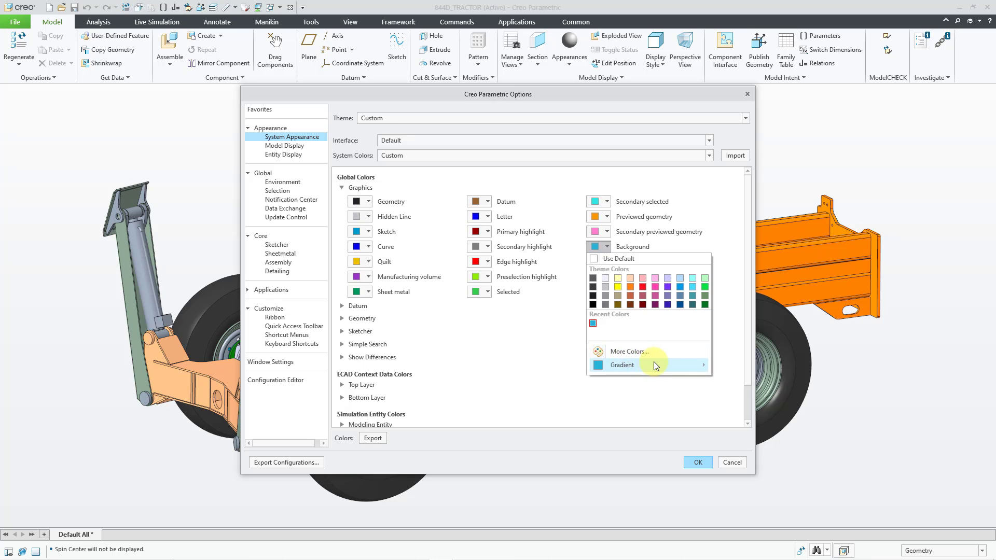
mouse_move(654, 362)
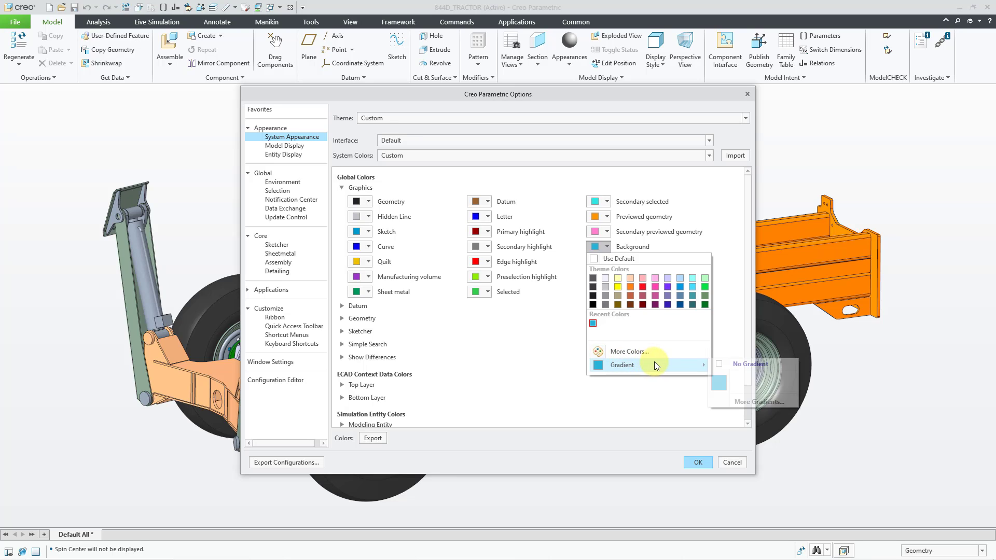
left_click(751, 400)
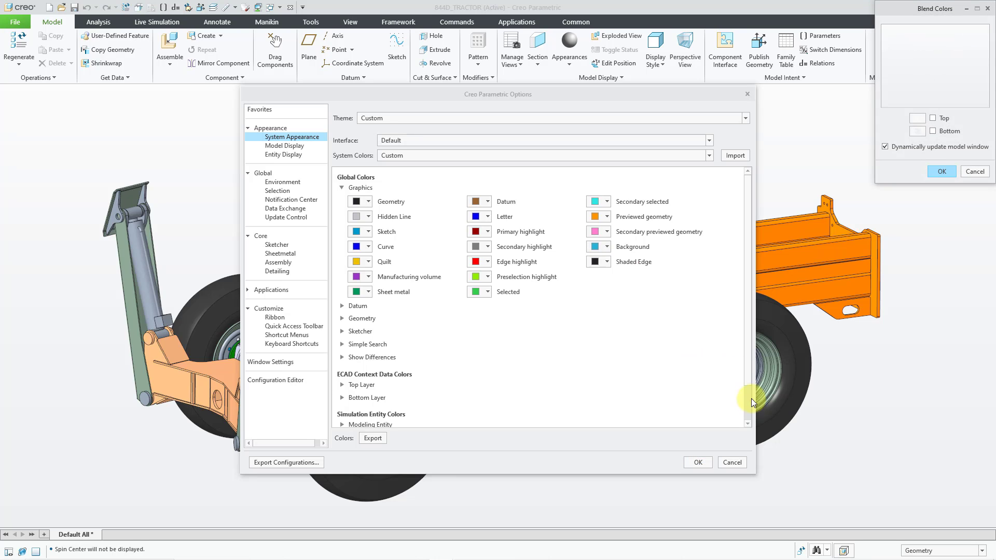
- Set the gradient's Top colour to light blue by lowering red and green
left_click(916, 119)
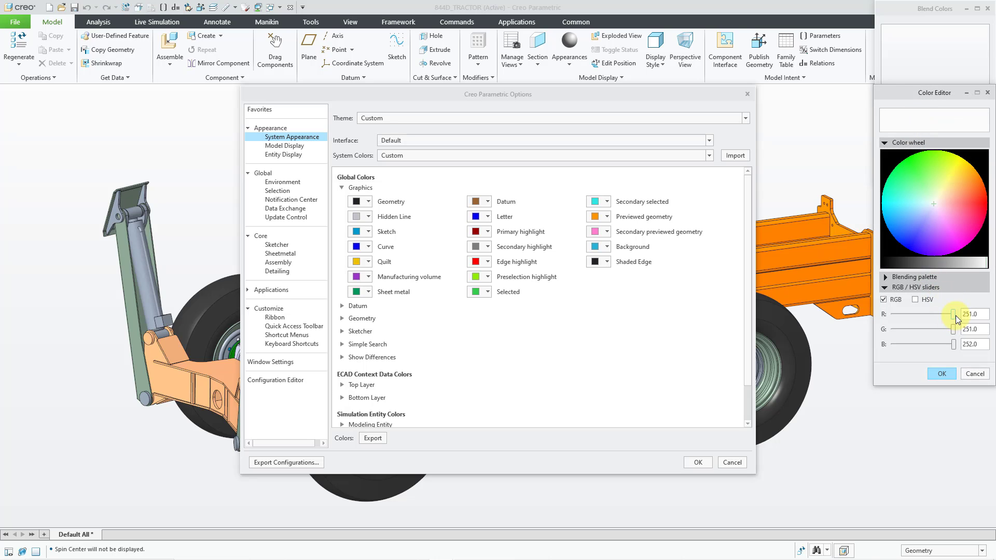
left_click_drag(953, 314, 914, 314)
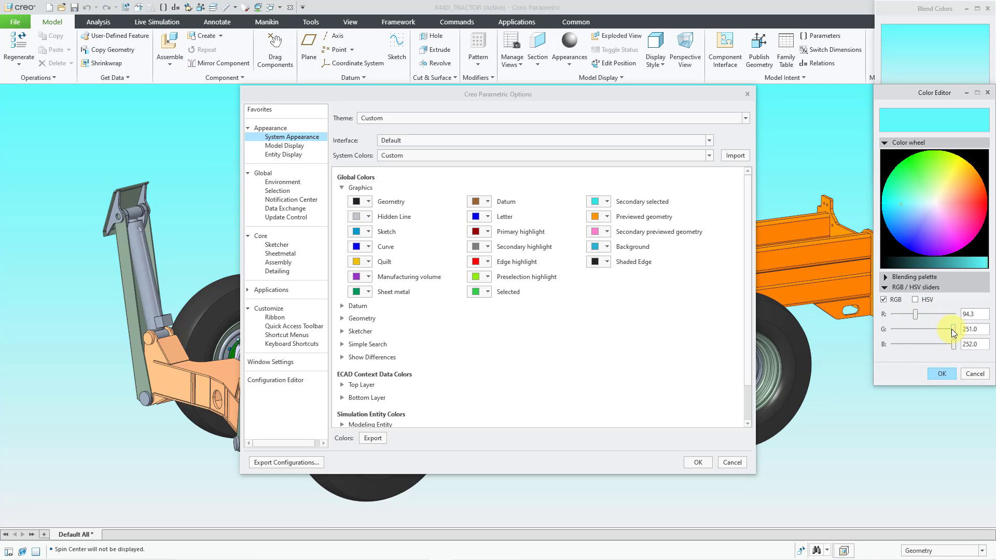
left_click_drag(952, 329, 939, 329)
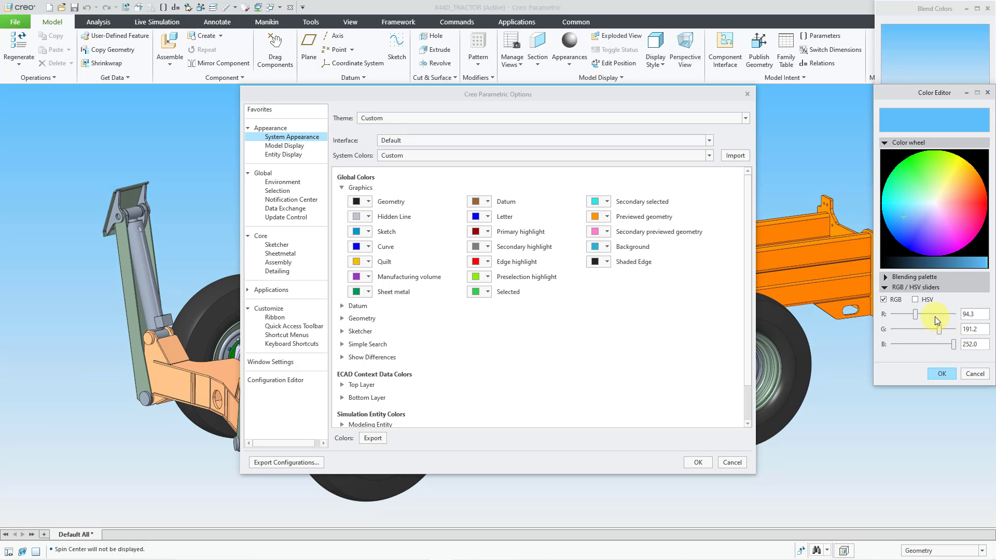
left_click(941, 373)
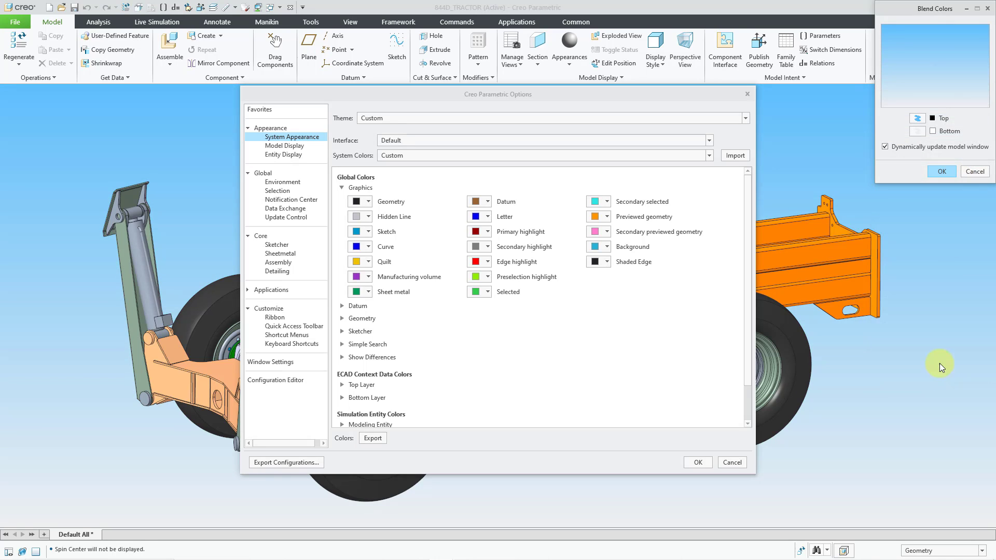
- Set the Bottom colour to white (255/255/255) and apply the blend
left_click(918, 131)
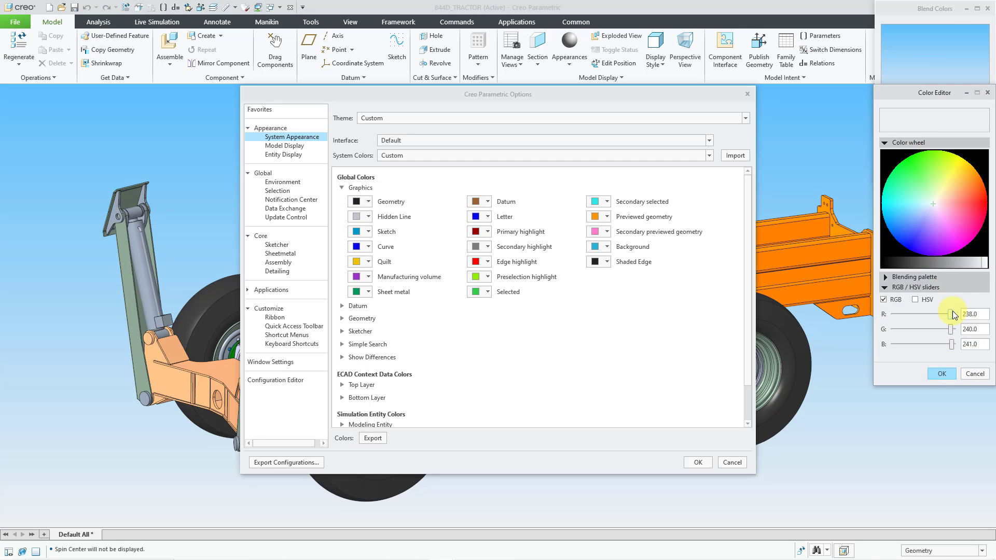
mouse_move(950, 316)
left_mouse_down()
mouse_move(960, 314)
mouse_move(957, 330)
left_mouse_up()
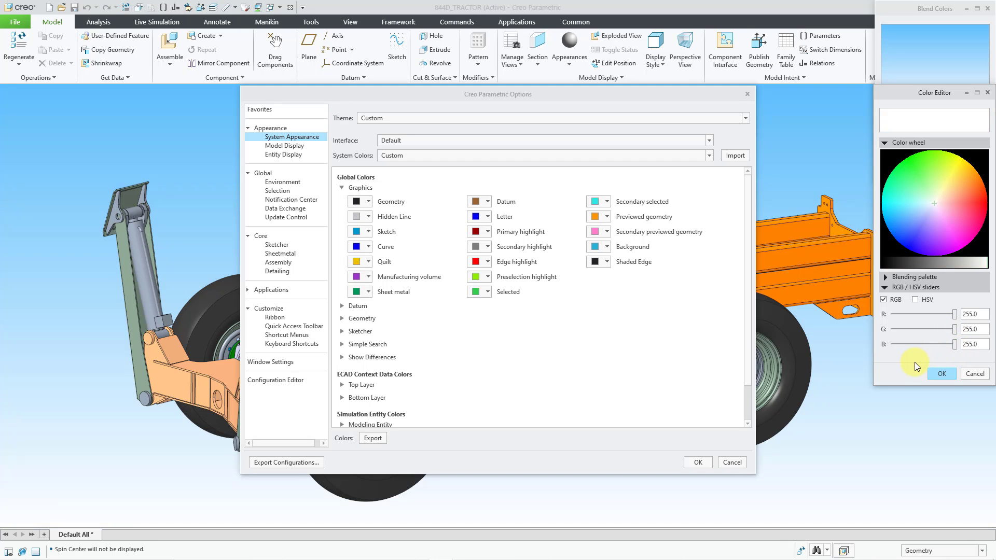
left_click(941, 373)
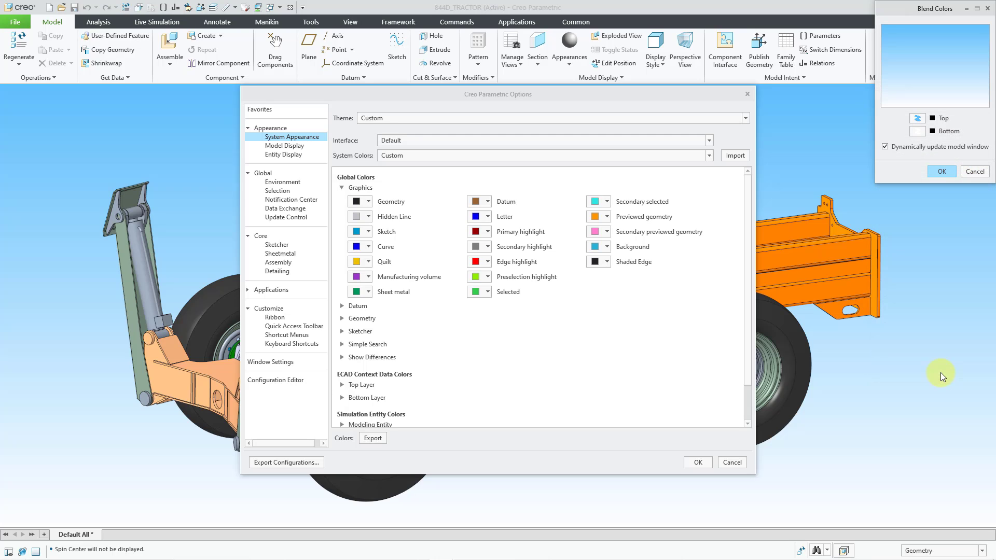
left_click(942, 172)
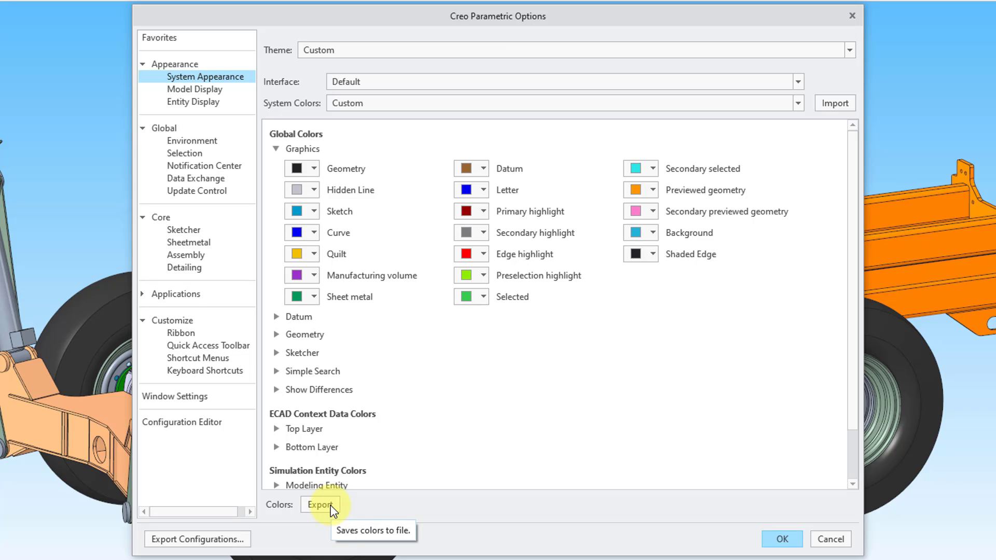
left_click(331, 507)
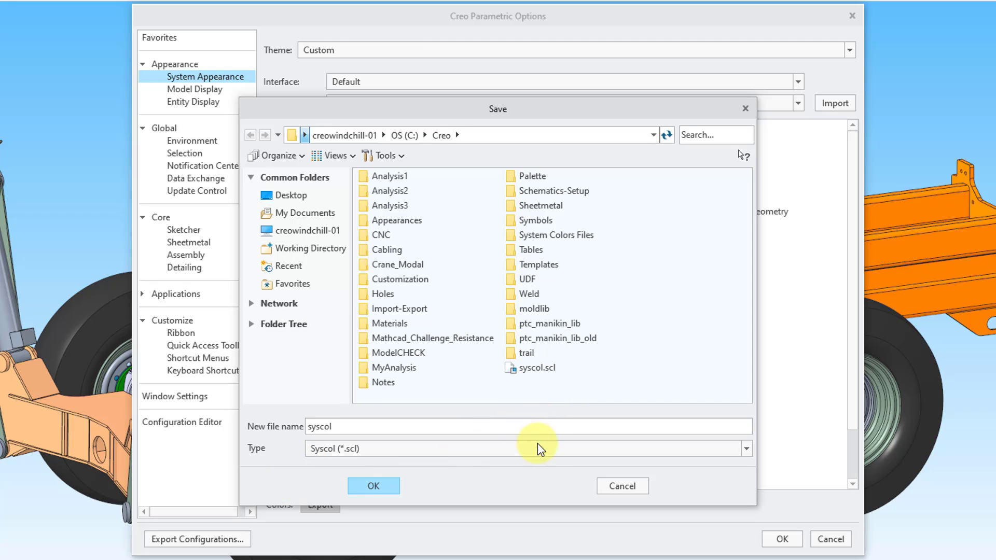
- Export the system colours as syscol.scl in C:\Creo
left_click(626, 485)
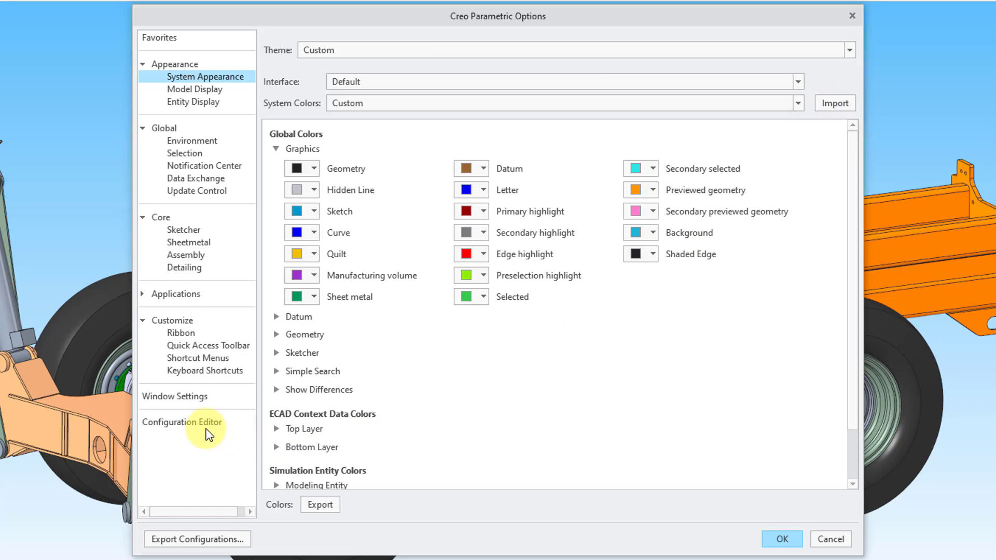
- In the Configuration Editor, select system_colors_file (C:\Creo\syscol.scl) and widen the window
left_click(190, 424)
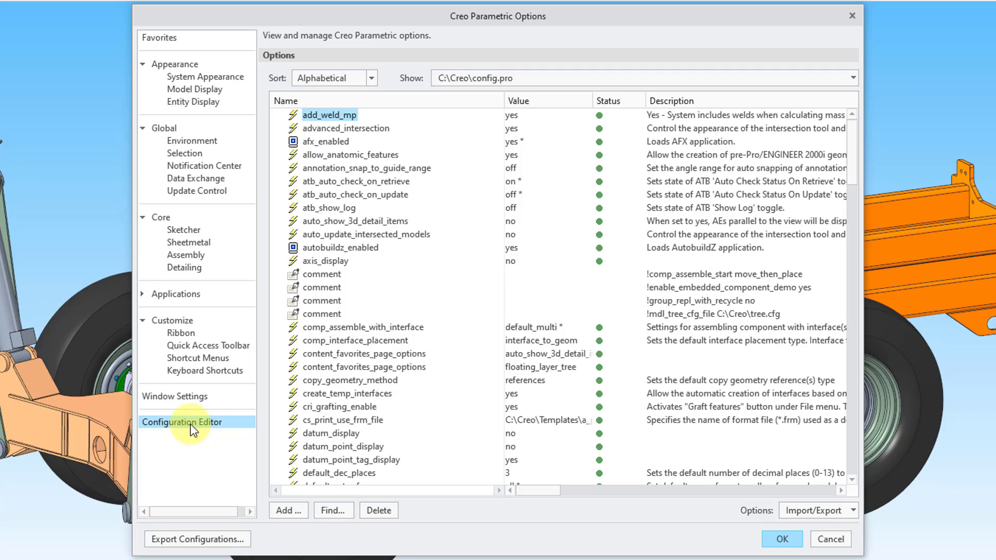
scroll(467, 327, "down", 5)
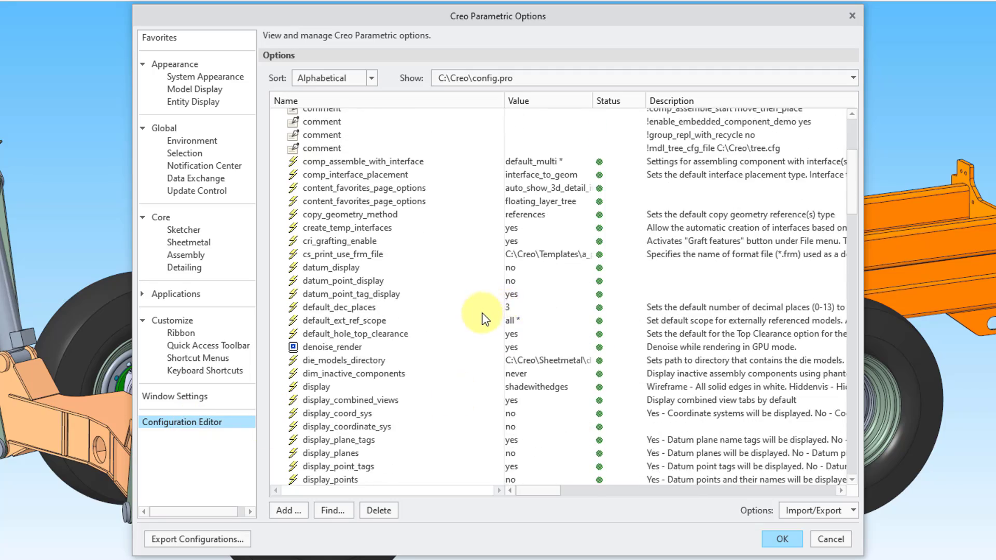
scroll(483, 314, "down", 20)
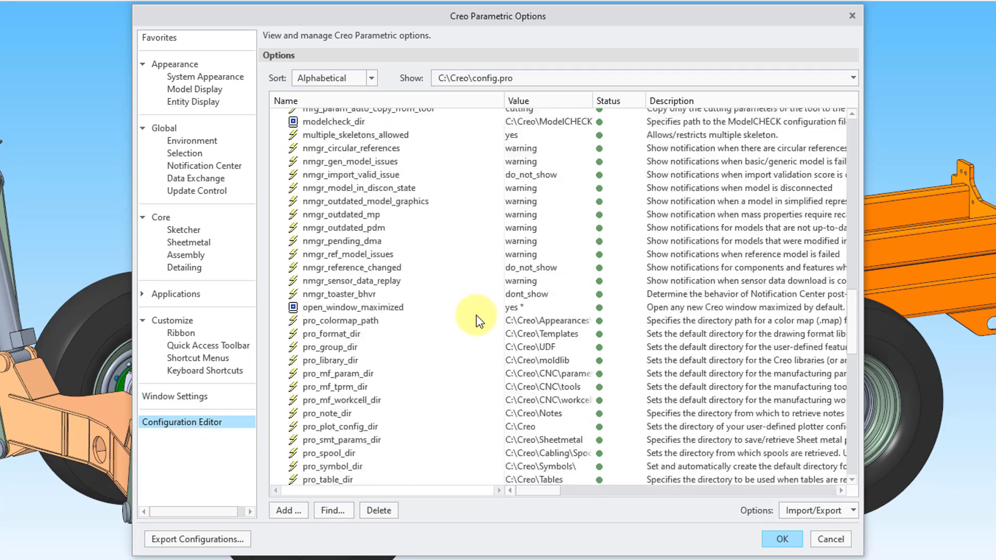
scroll(474, 316, "down", 10)
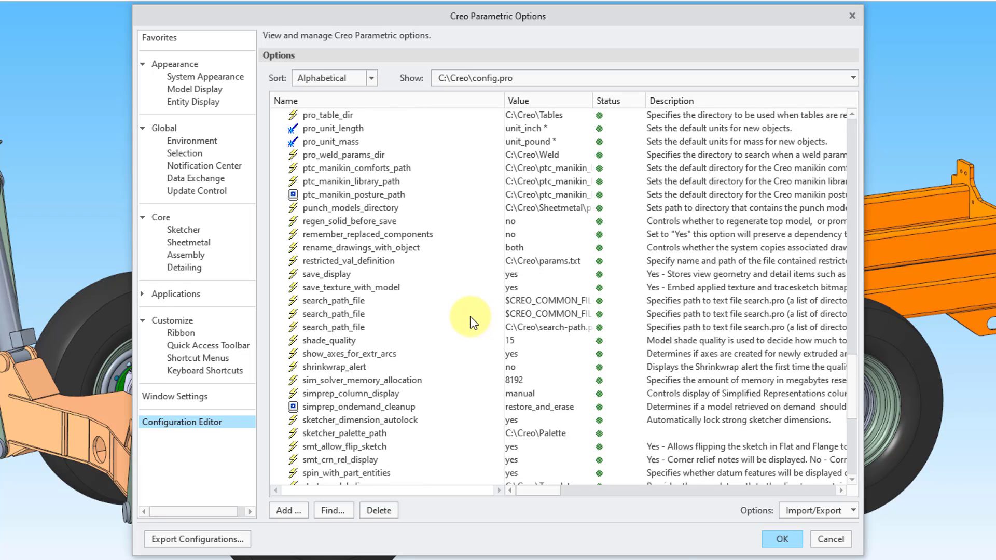
scroll(471, 319, "down", 4)
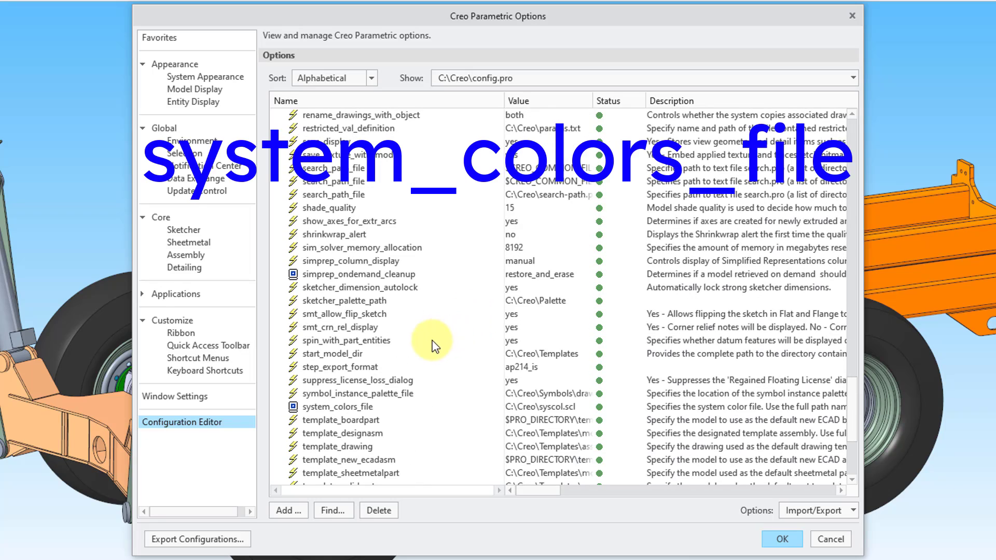
left_click(351, 407)
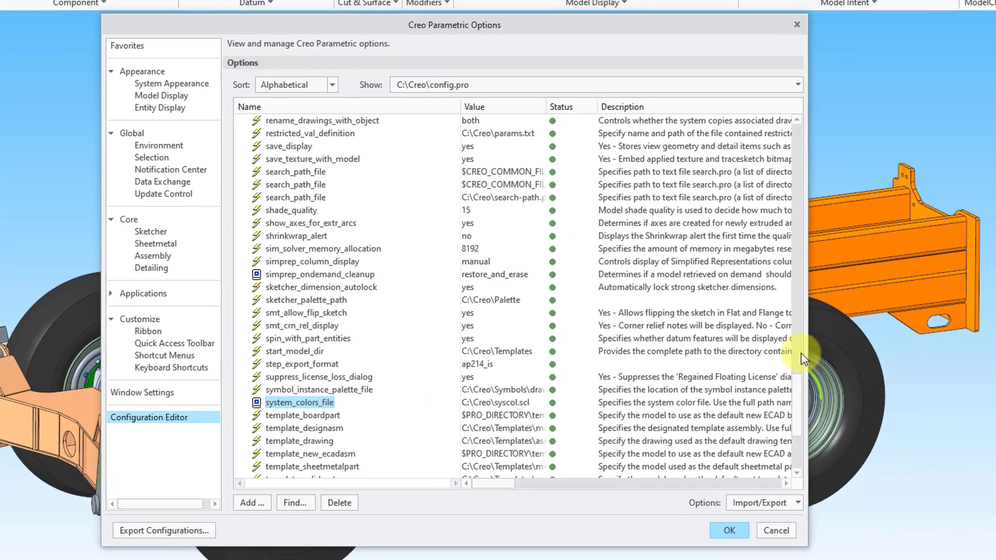
left_click_drag(806, 352, 995, 342)
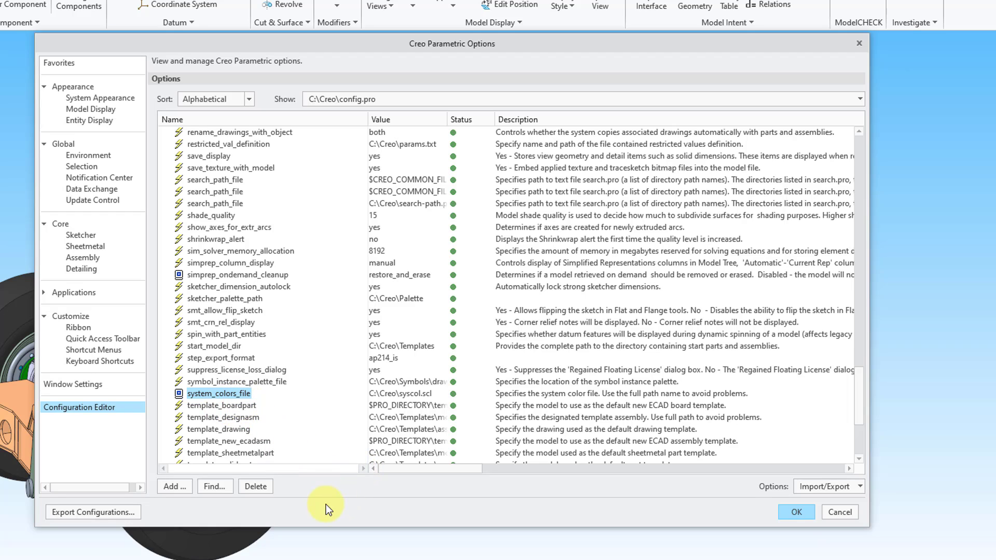
left_click(217, 489)
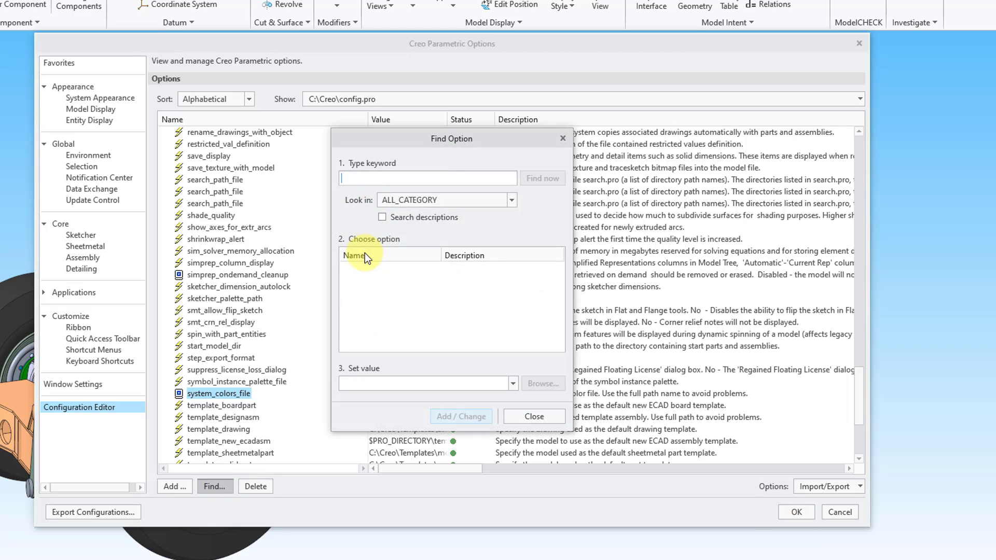
type("colors")
key("Return")
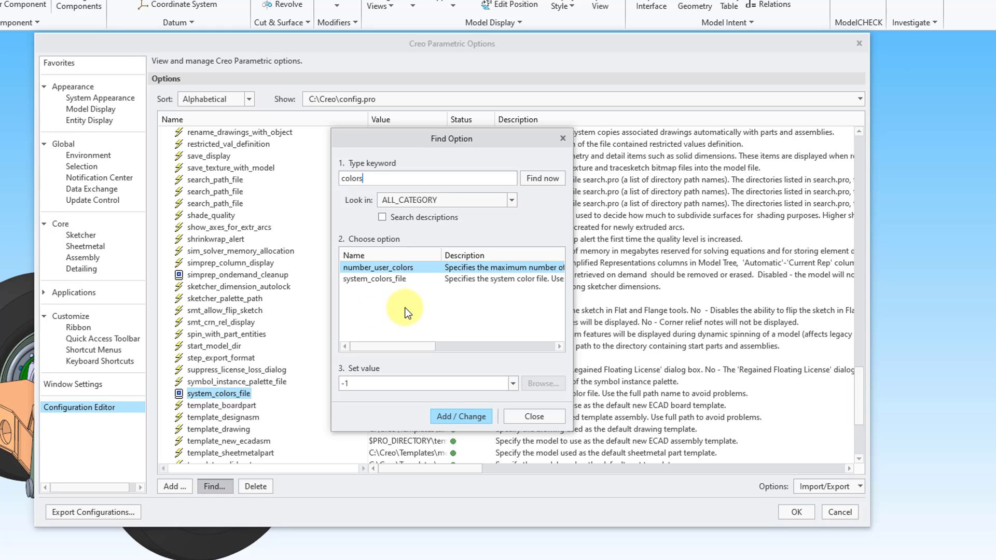
left_click(377, 279)
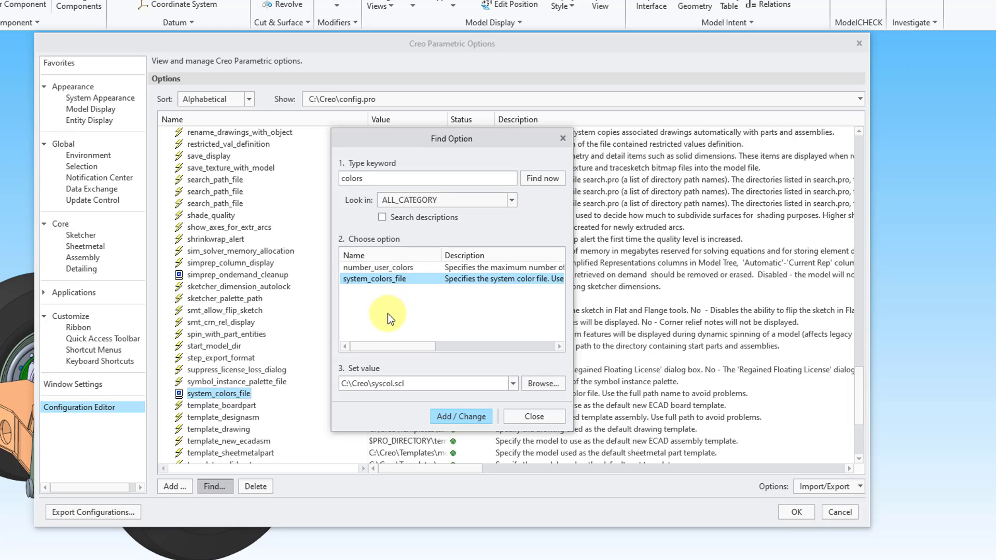
left_click(534, 418)
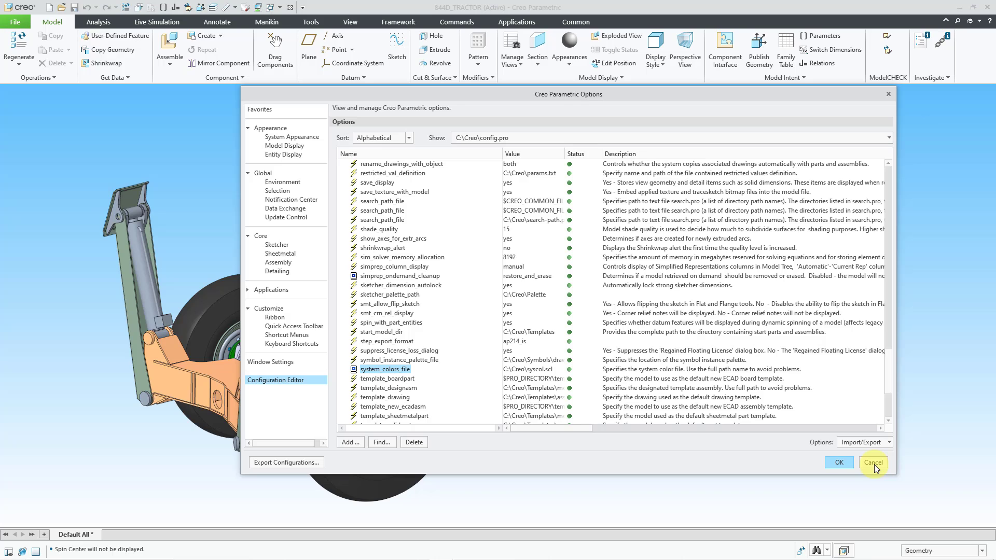
- Cancel the Options dialog to view the tractor model on the gradient background
left_click(873, 463)
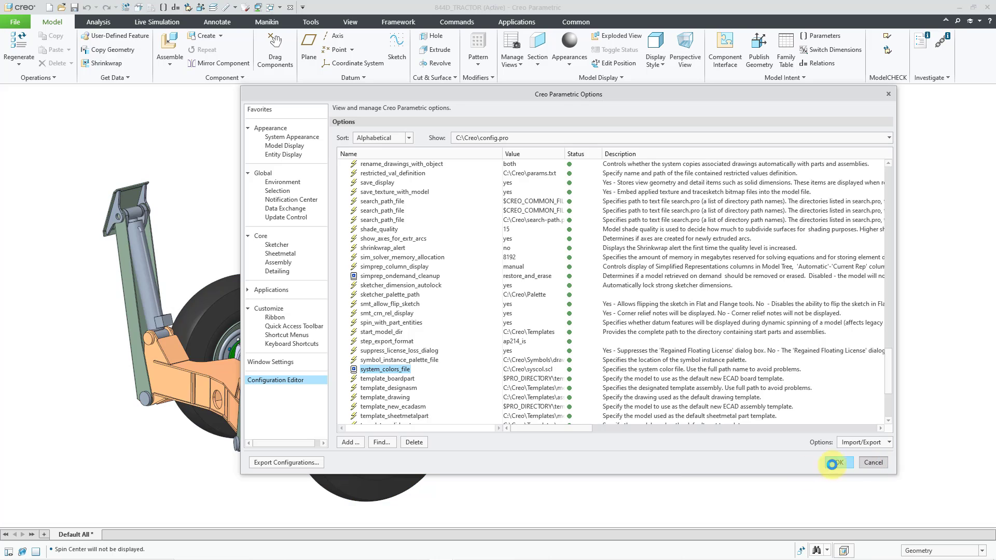